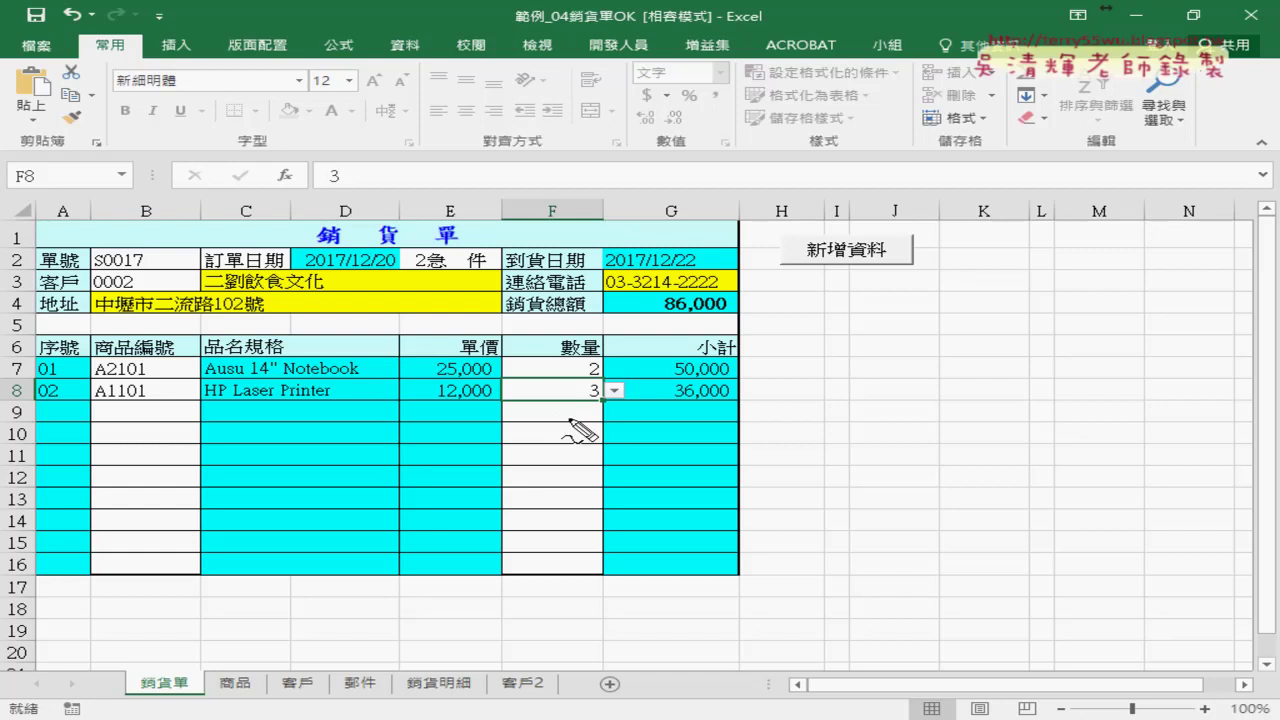
Annotate the product codes, unit price, quantities and subtotals on the 銷貨單 form, then clear the marks.
left_click_drag(125, 408, 147, 410)
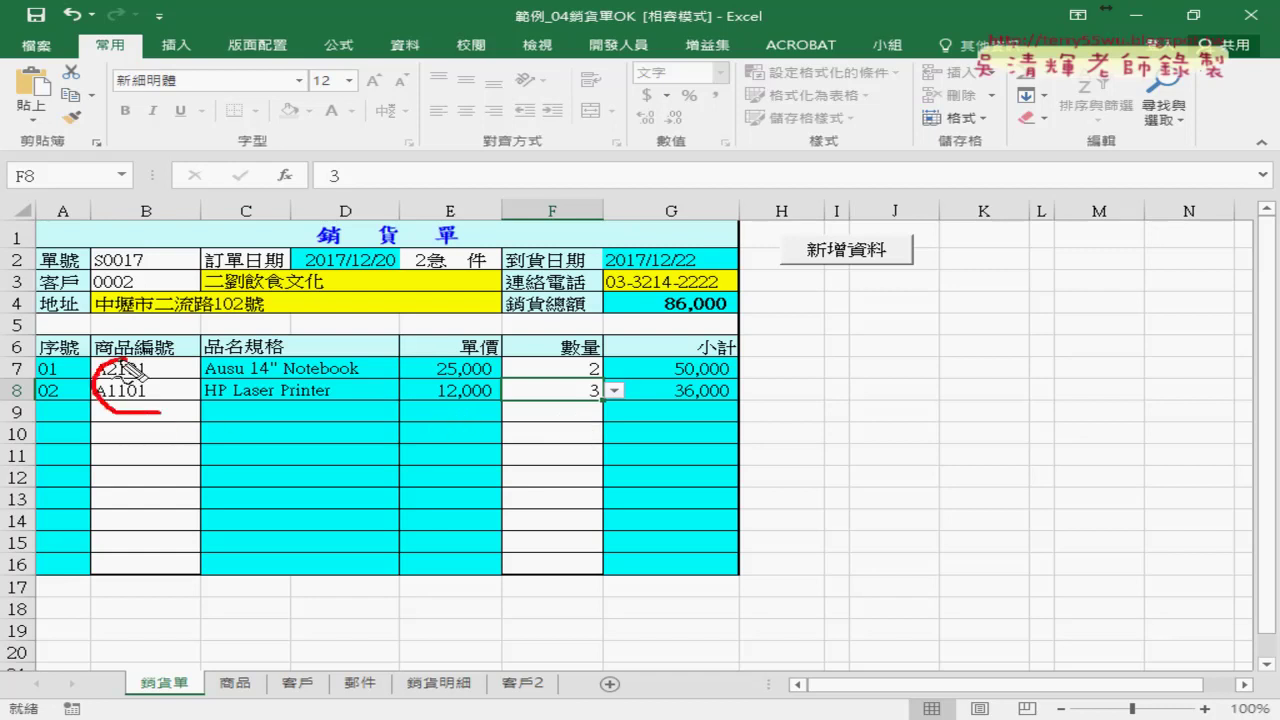
mouse_move(214, 318)
left_mouse_down()
mouse_move(152, 378)
mouse_move(180, 374)
left_mouse_up()
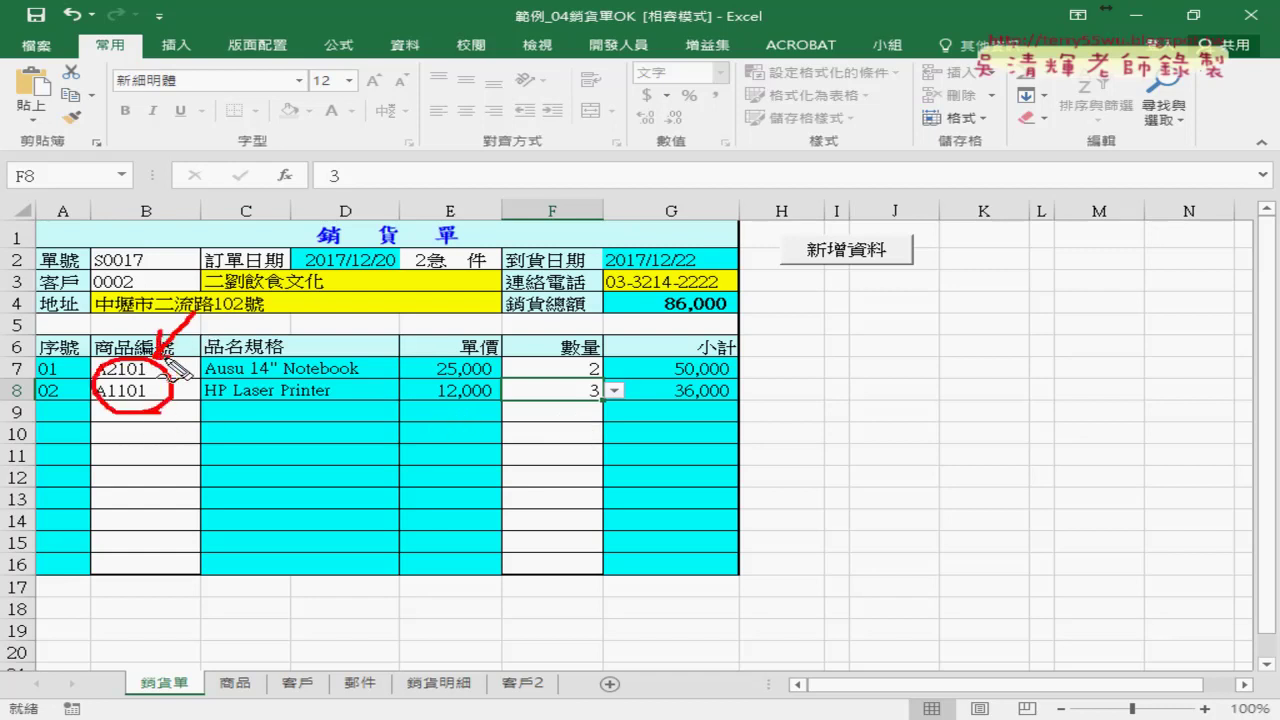
left_click_drag(450, 379, 490, 378)
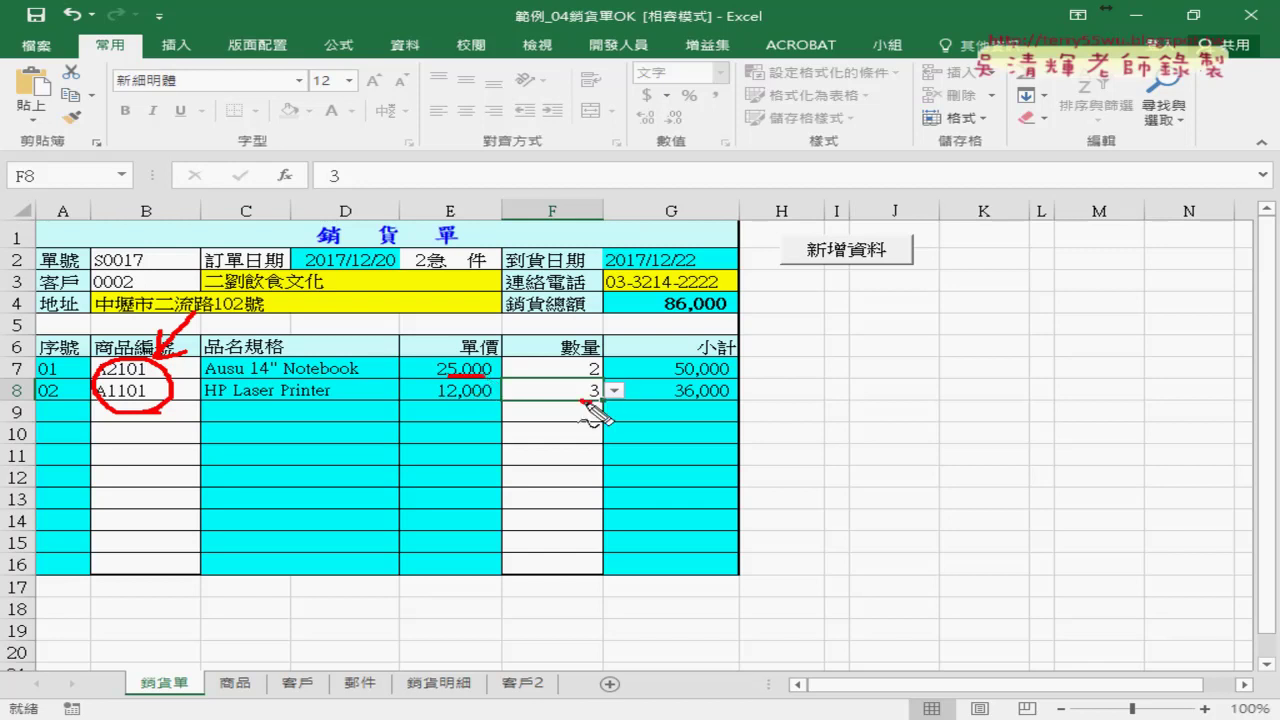
left_click_drag(576, 363, 580, 405)
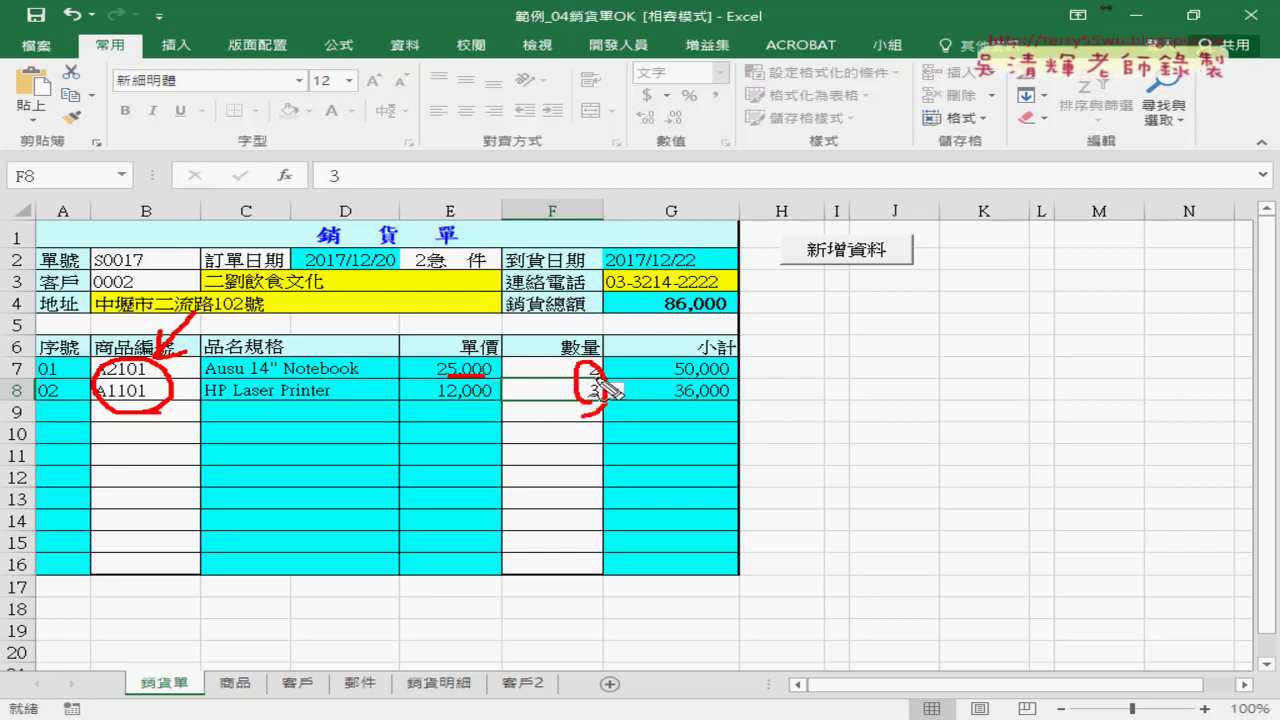
left_click_drag(660, 379, 733, 378)
left_click_drag(672, 406, 740, 404)
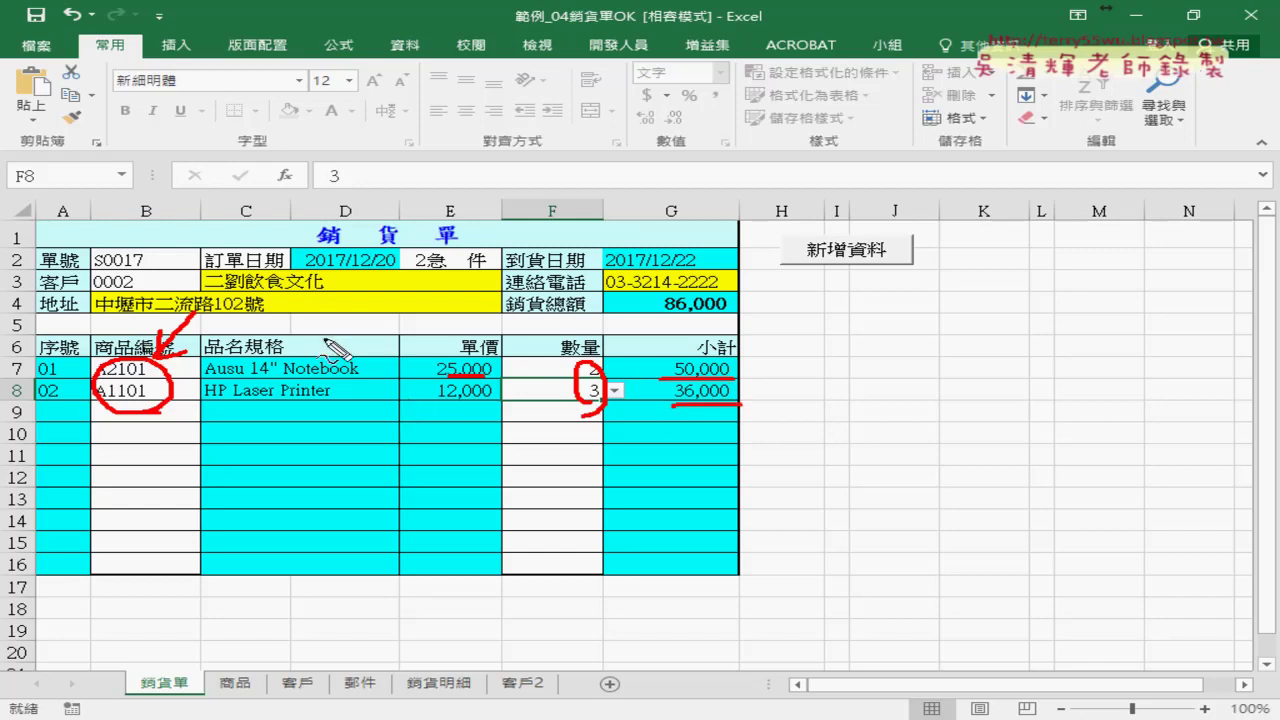
left_click_drag(566, 354, 577, 356)
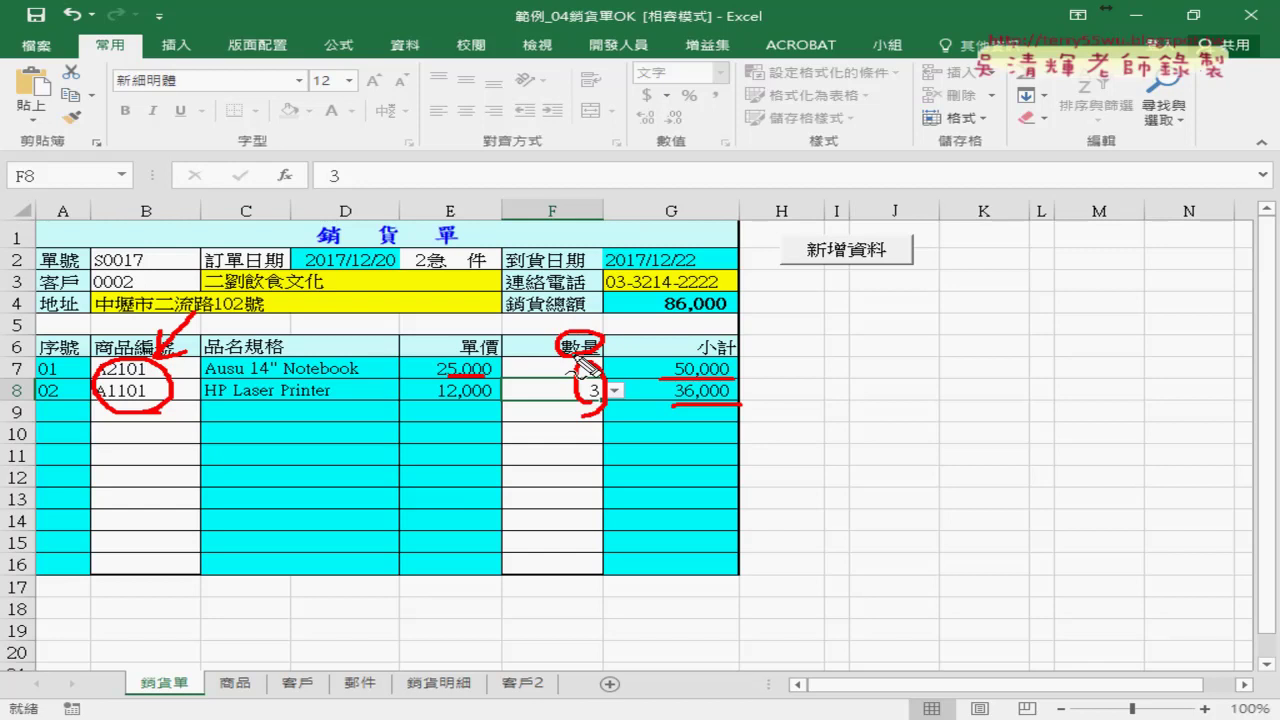
key("Escape")
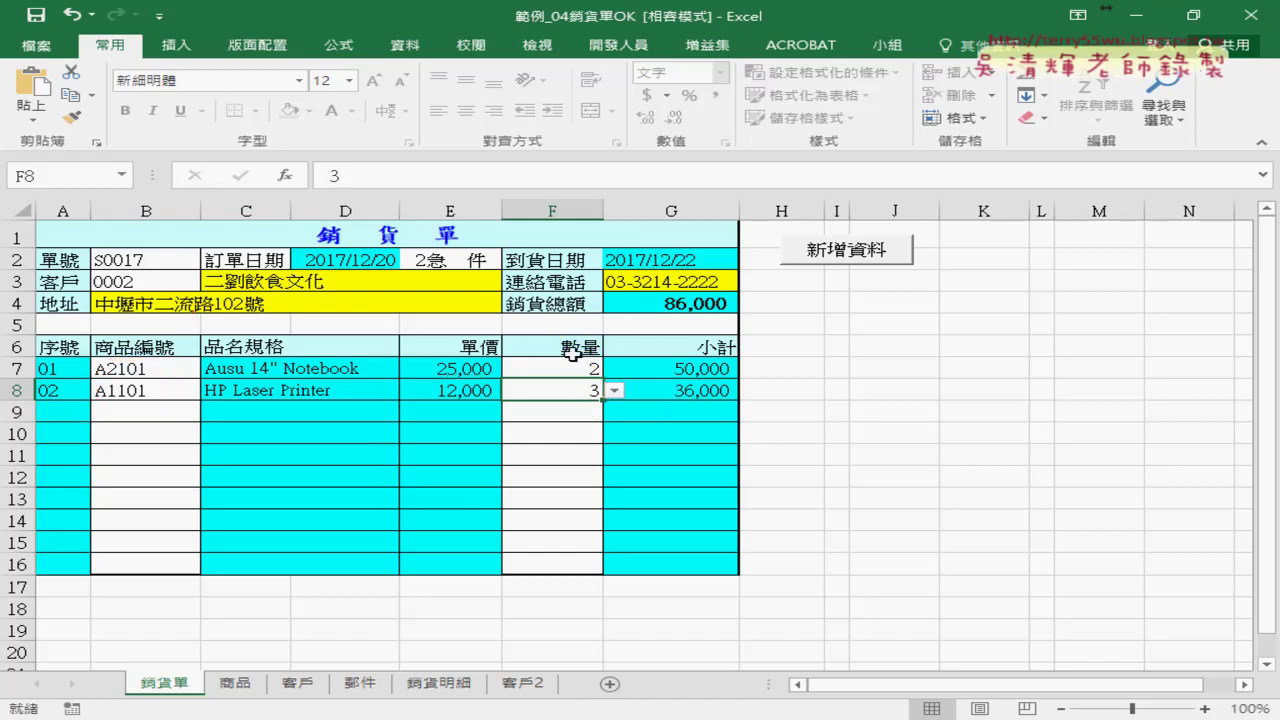
Copy the 商品編號 and 數量 headings from B6 and F6 into 銷貨明細 cells I1:J1.
left_click(151, 348)
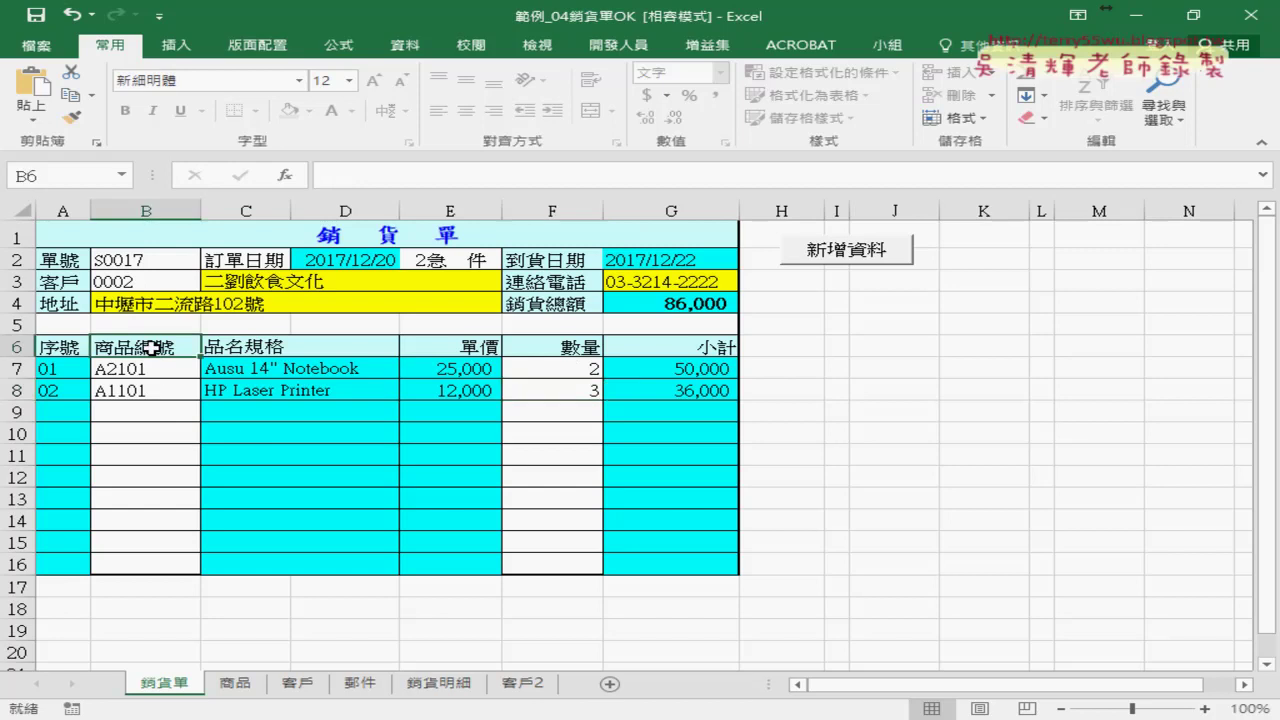
left_click(568, 348, "ctrl")
key("ctrl+c")
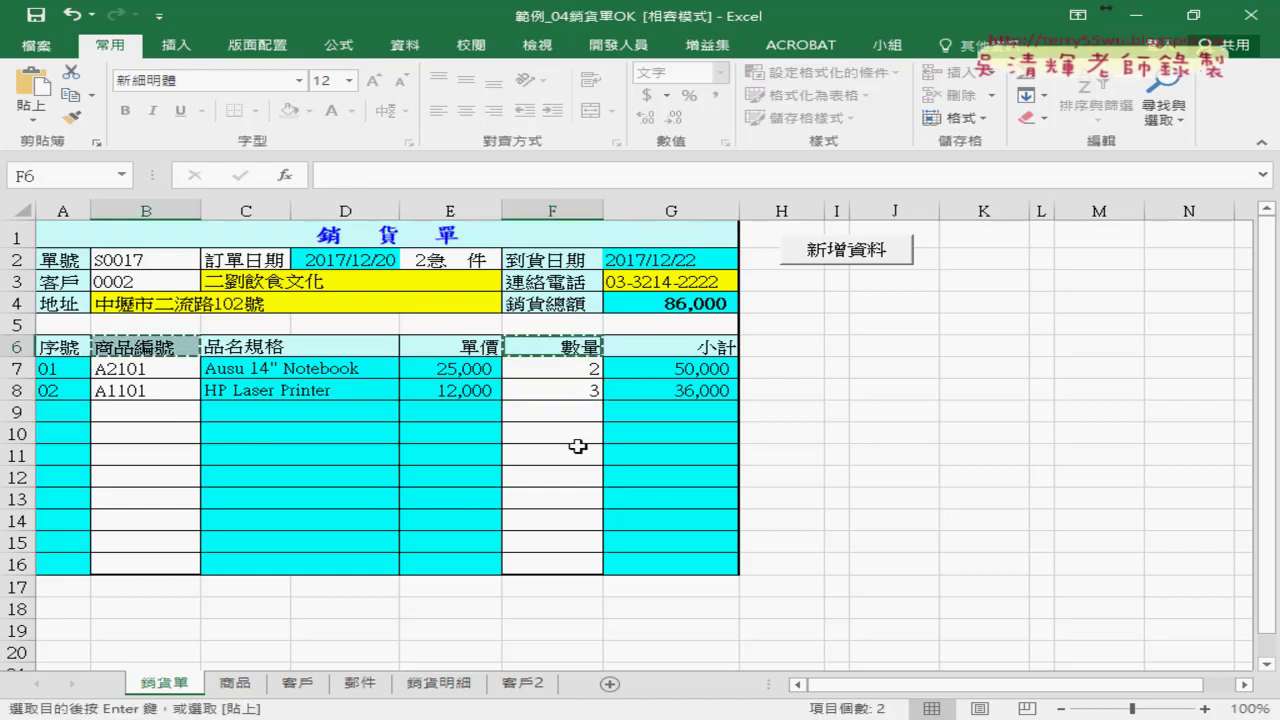
left_click(452, 684)
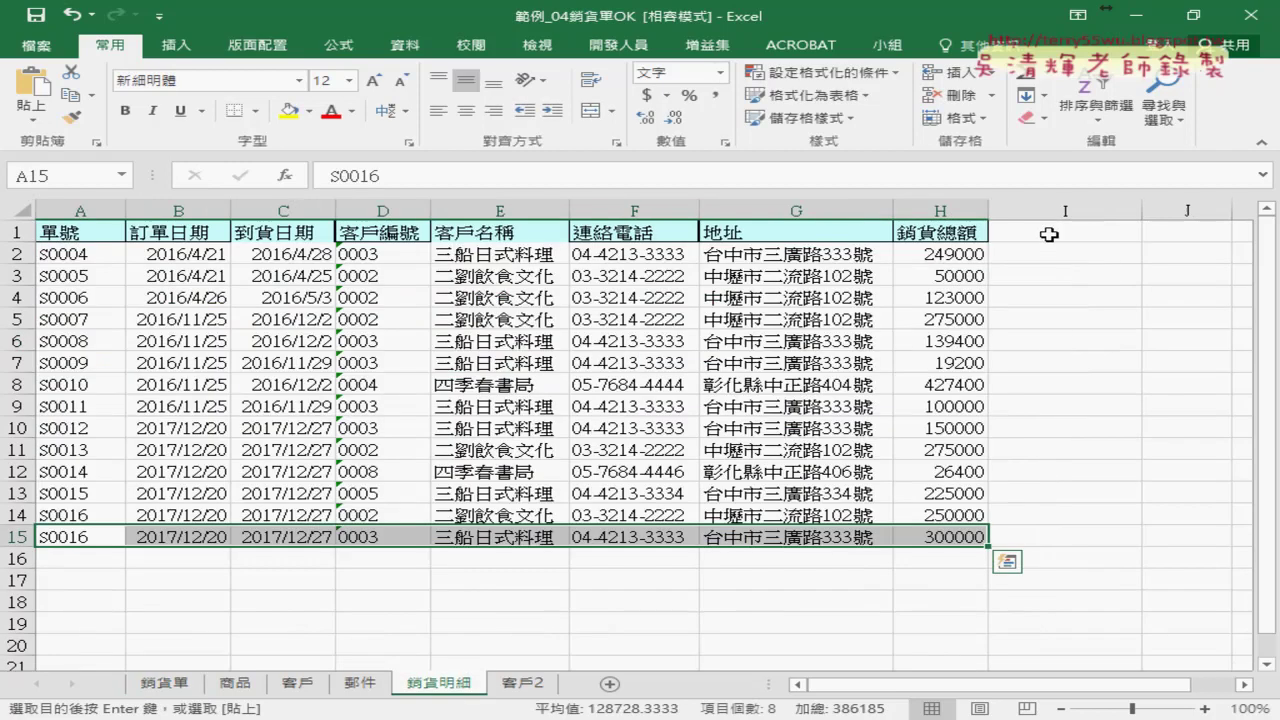
left_click(1048, 234)
key("ctrl+v")
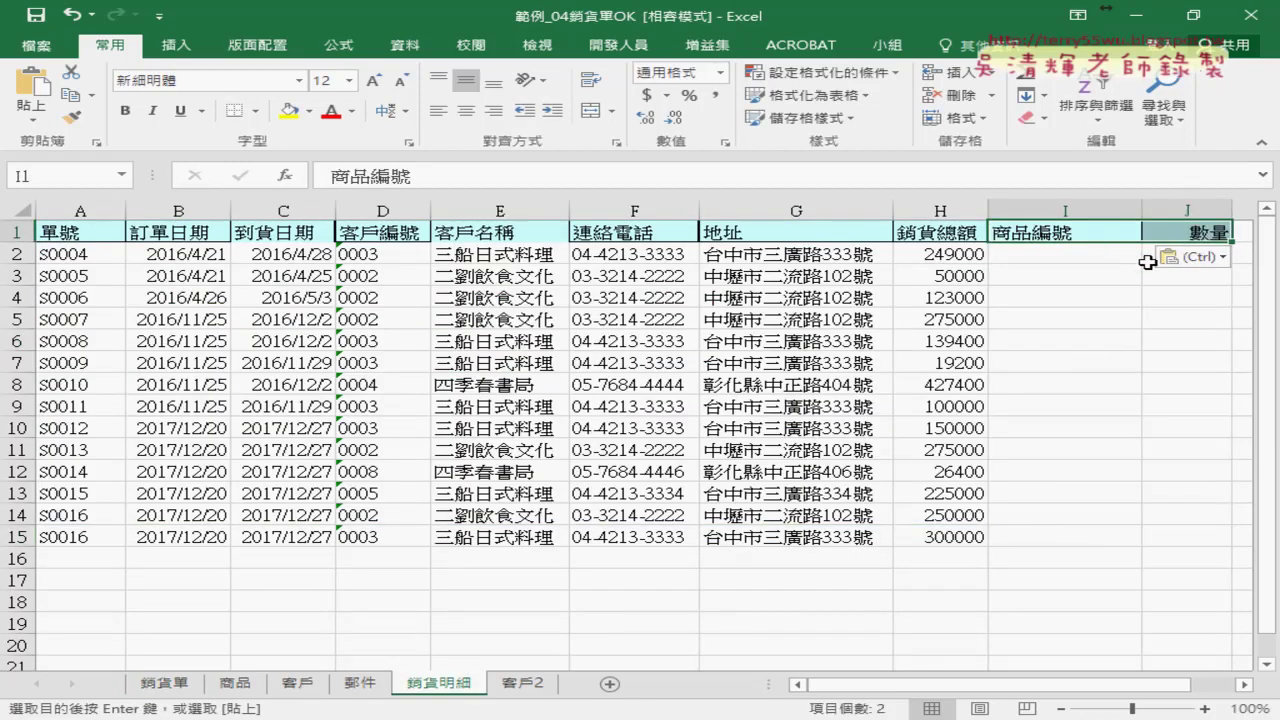
left_click(1035, 553)
left_click(1198, 559)
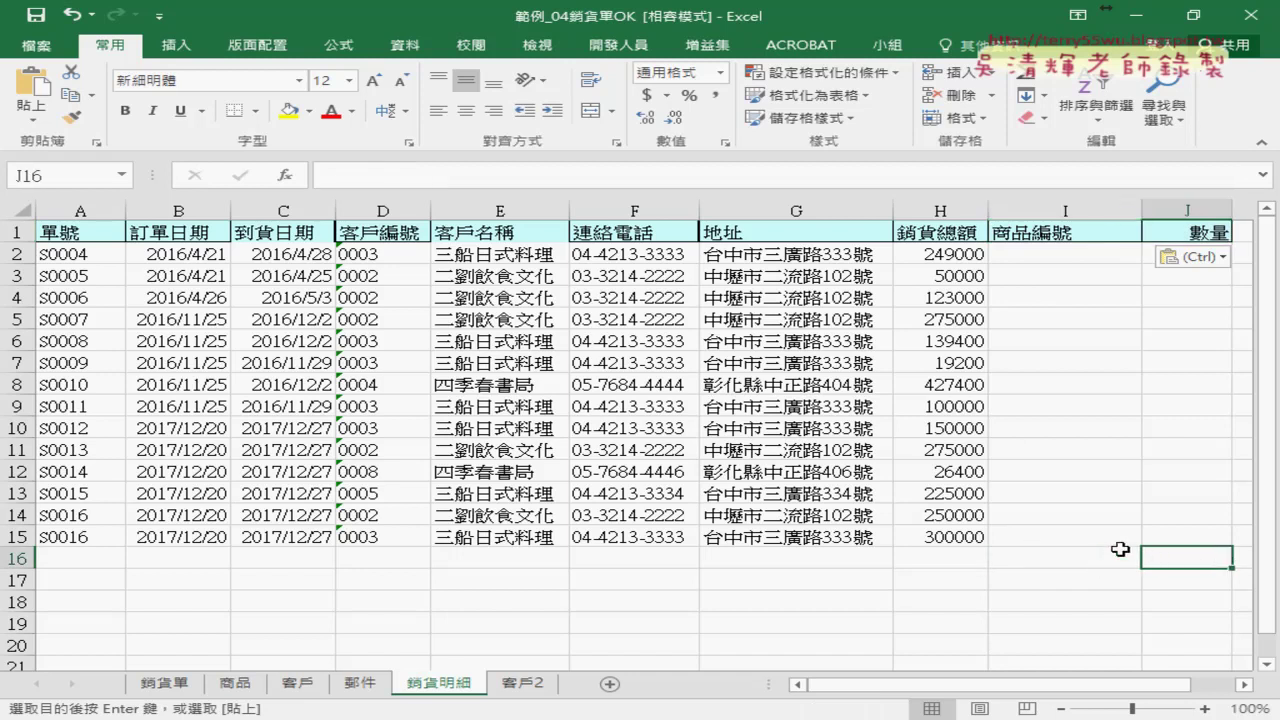
left_click(164, 686)
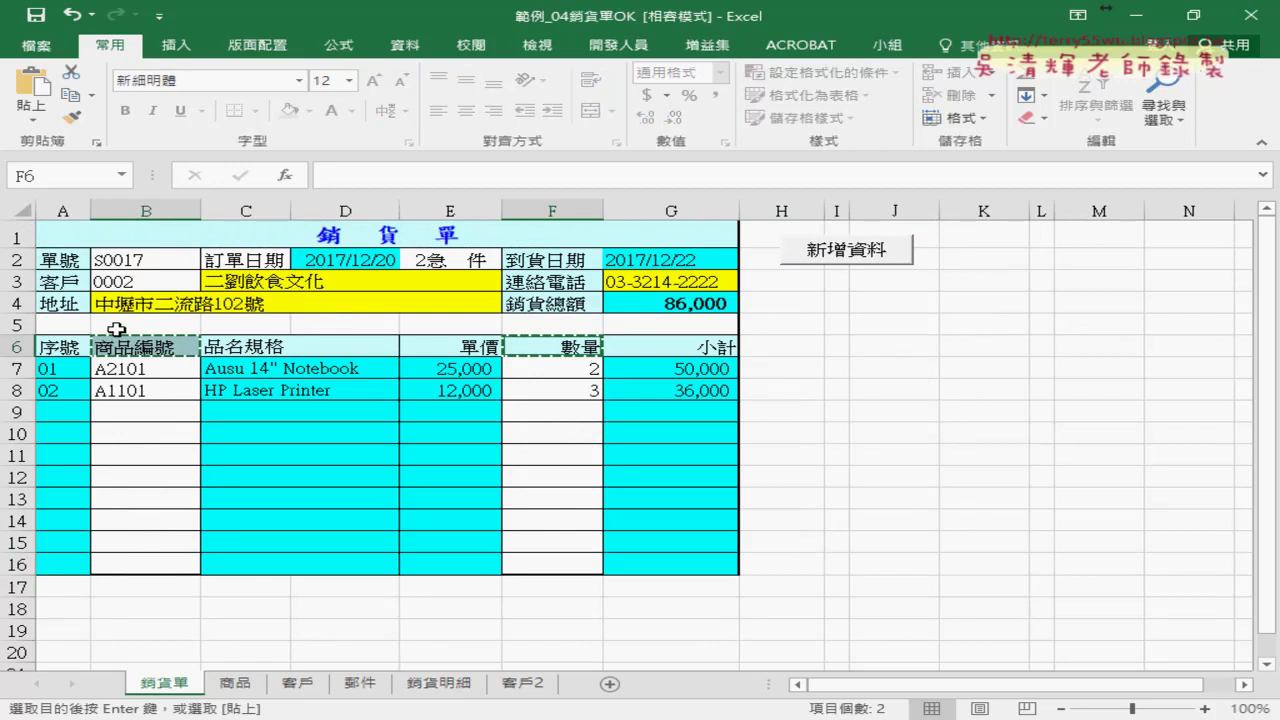
Mark product codes B7:B8 and quantities F7:F8 with the pen, then switch to the 程式碼.docx browser window.
left_click_drag(153, 370, 155, 395)
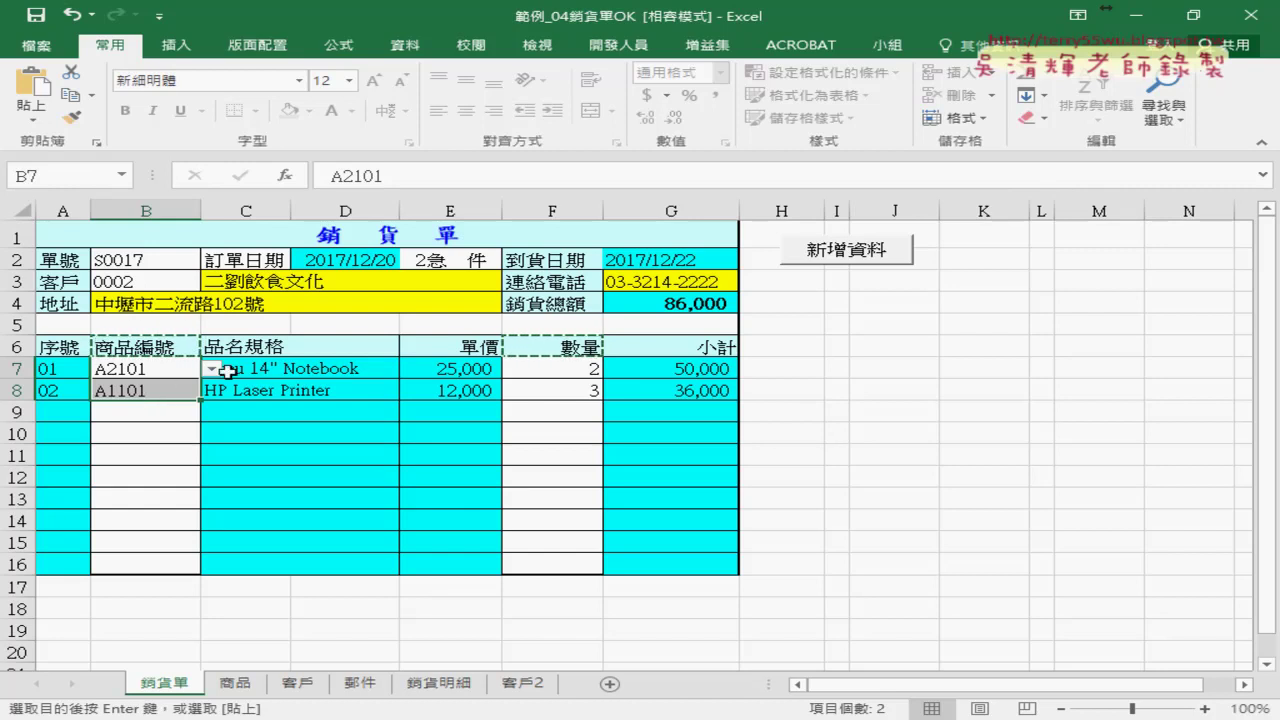
left_click_drag(580, 367, 577, 391)
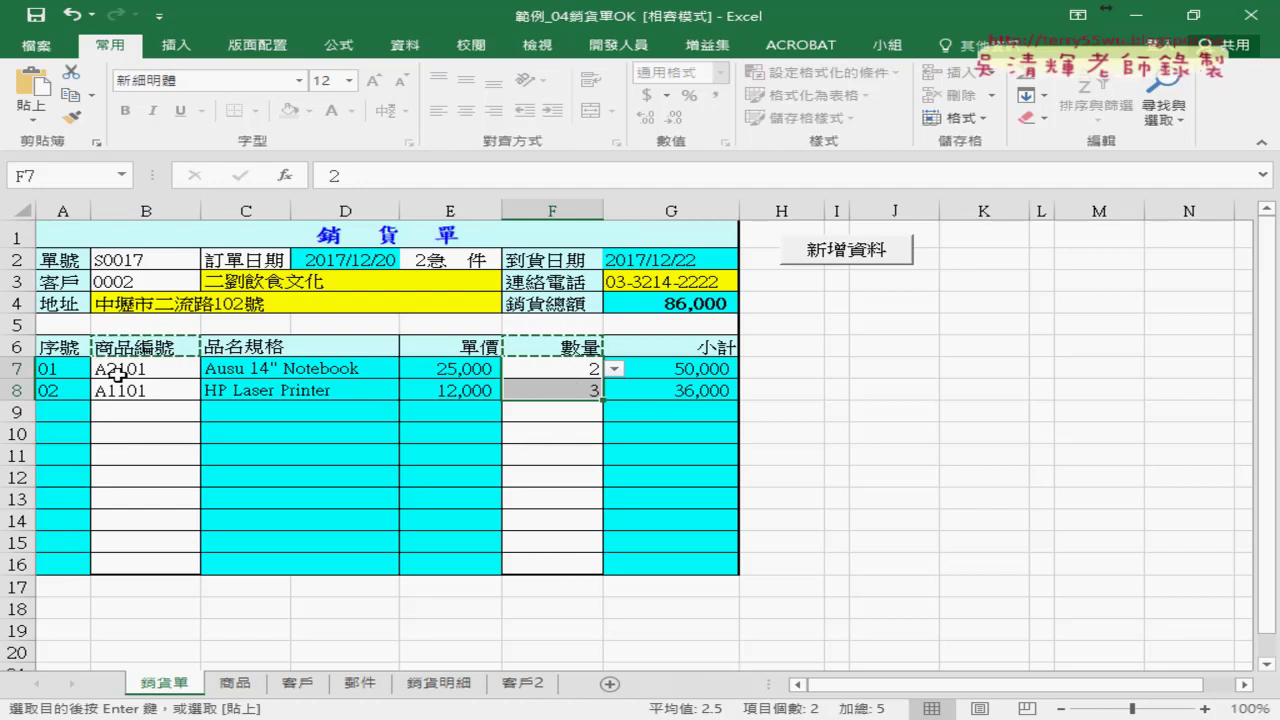
mouse_move(143, 368)
left_mouse_down()
mouse_move(147, 390)
mouse_move(147, 373)
left_mouse_up()
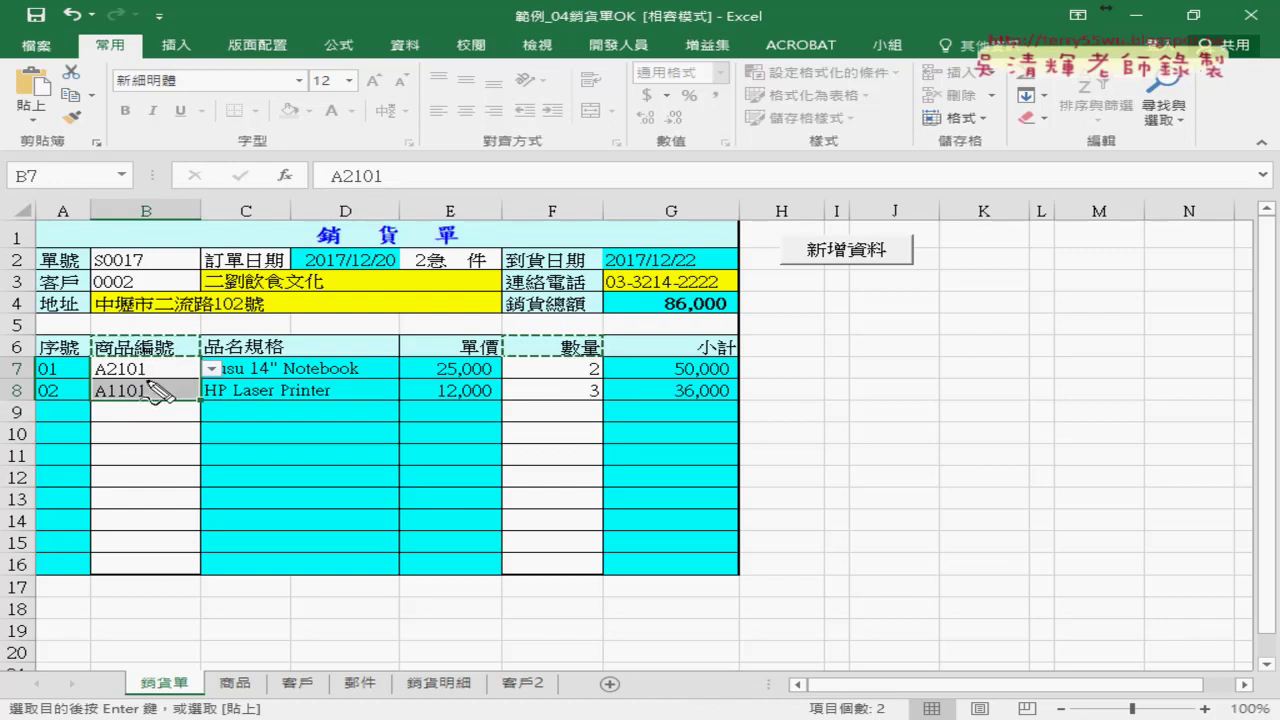
mouse_move(147, 381)
left_mouse_down()
mouse_move(157, 376)
mouse_move(145, 399)
mouse_move(158, 399)
mouse_move(143, 421)
left_mouse_up()
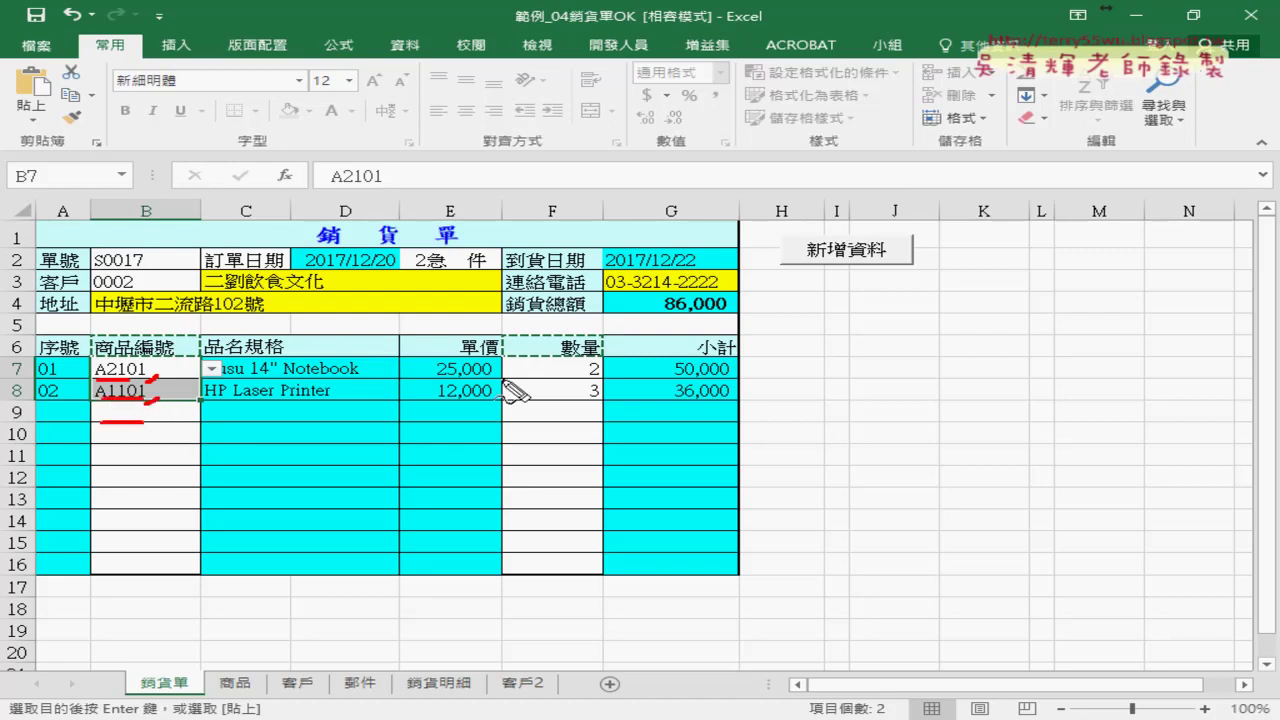
mouse_move(578, 377)
left_mouse_down()
mouse_move(613, 374)
mouse_move(606, 402)
left_mouse_up()
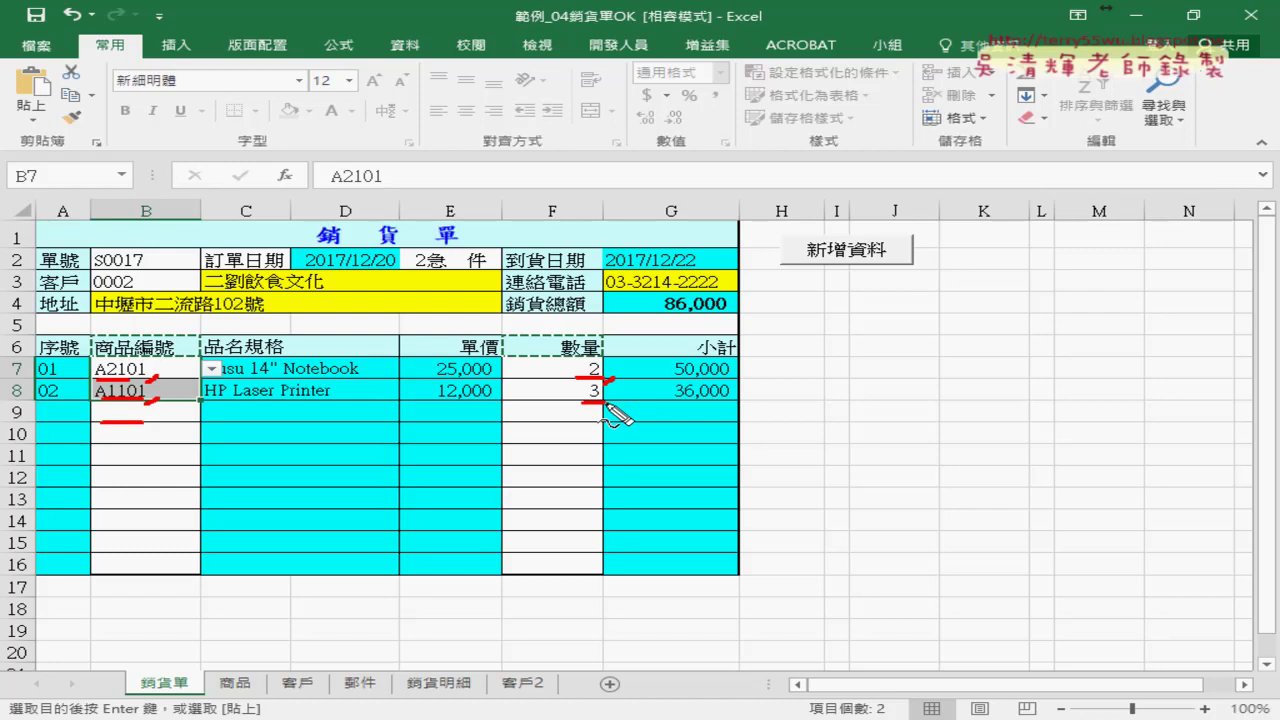
key("Escape")
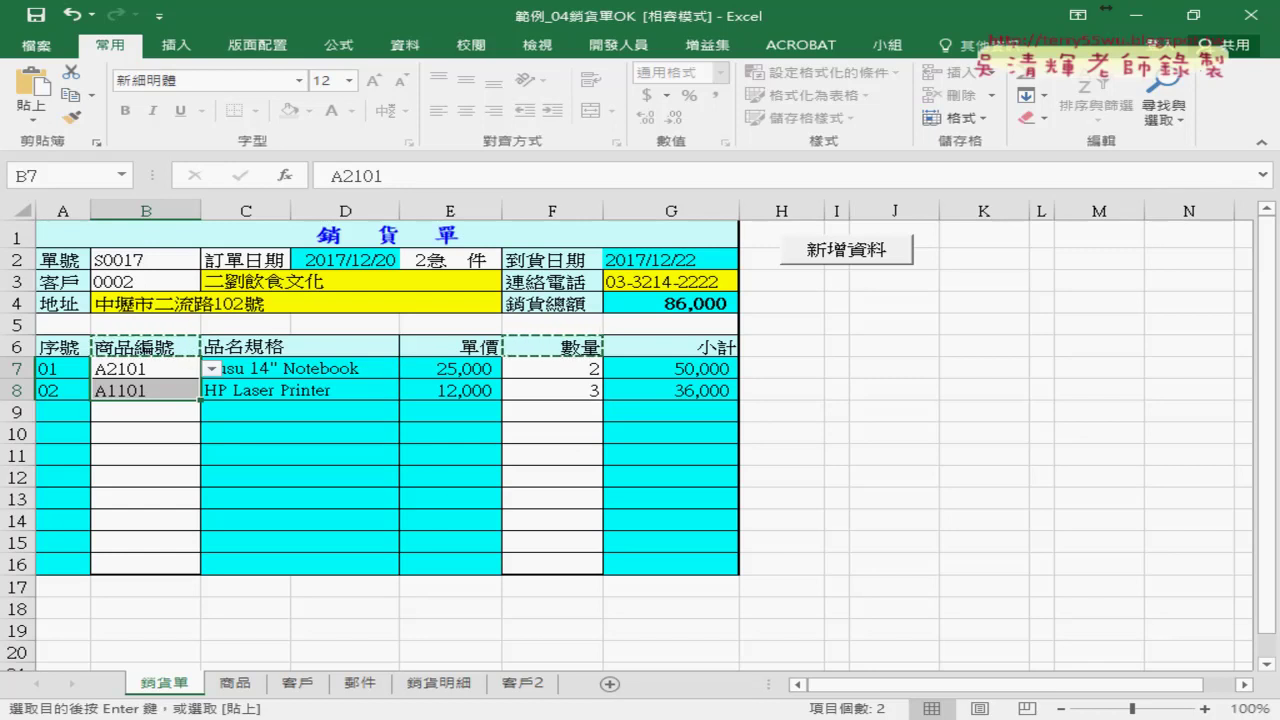
left_click(338, 705)
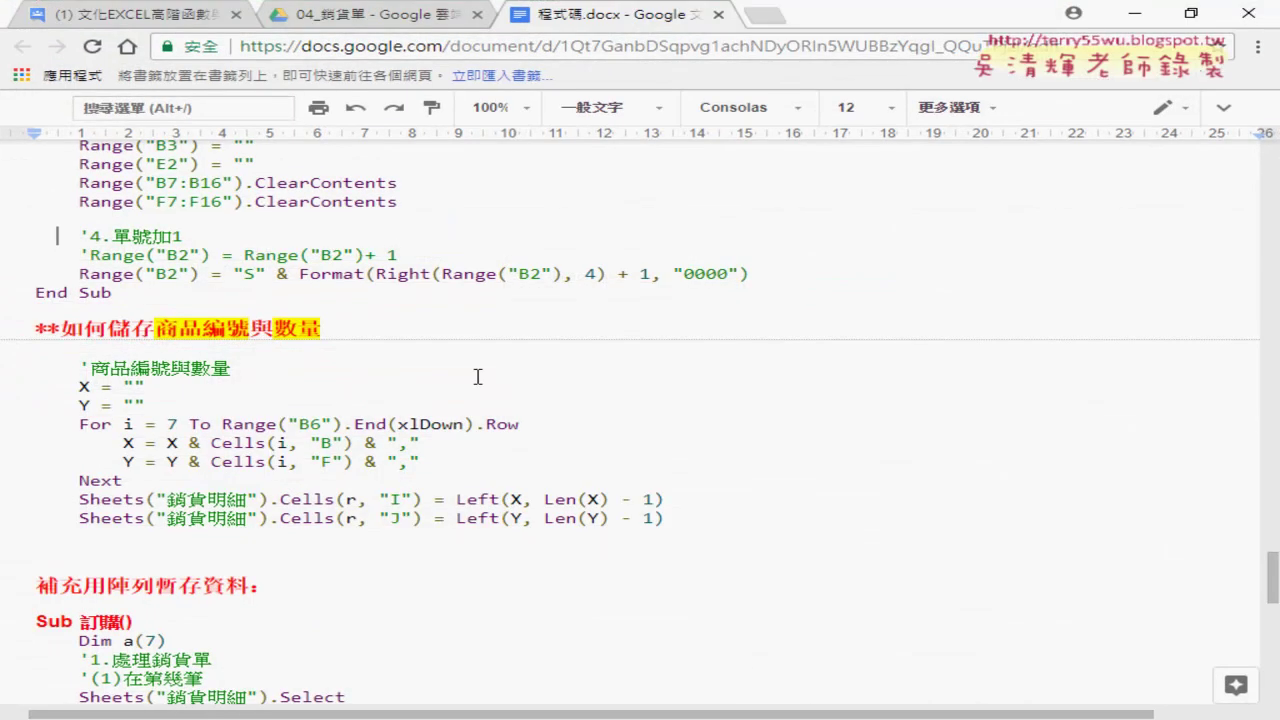
Select and copy the 商品編號與數量 loop code block from 程式碼.docx.
scroll(469, 374, "down", 2)
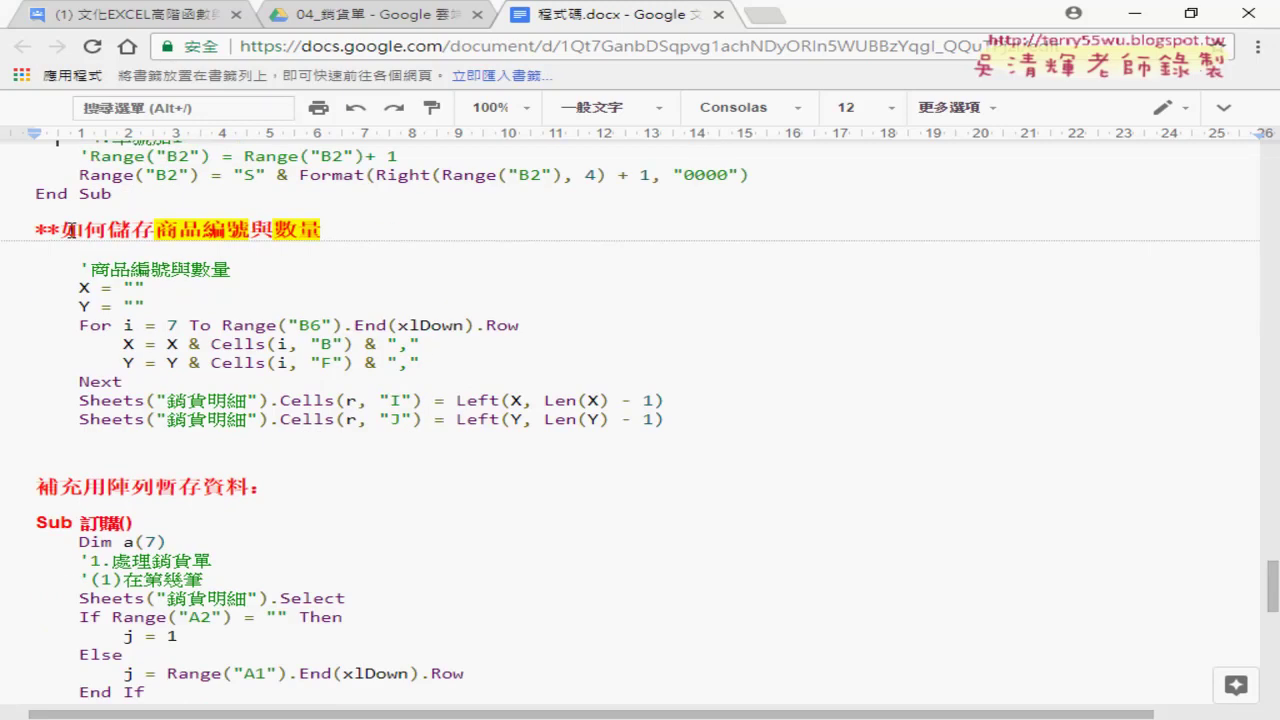
left_click_drag(62, 230, 262, 230)
left_click(272, 230)
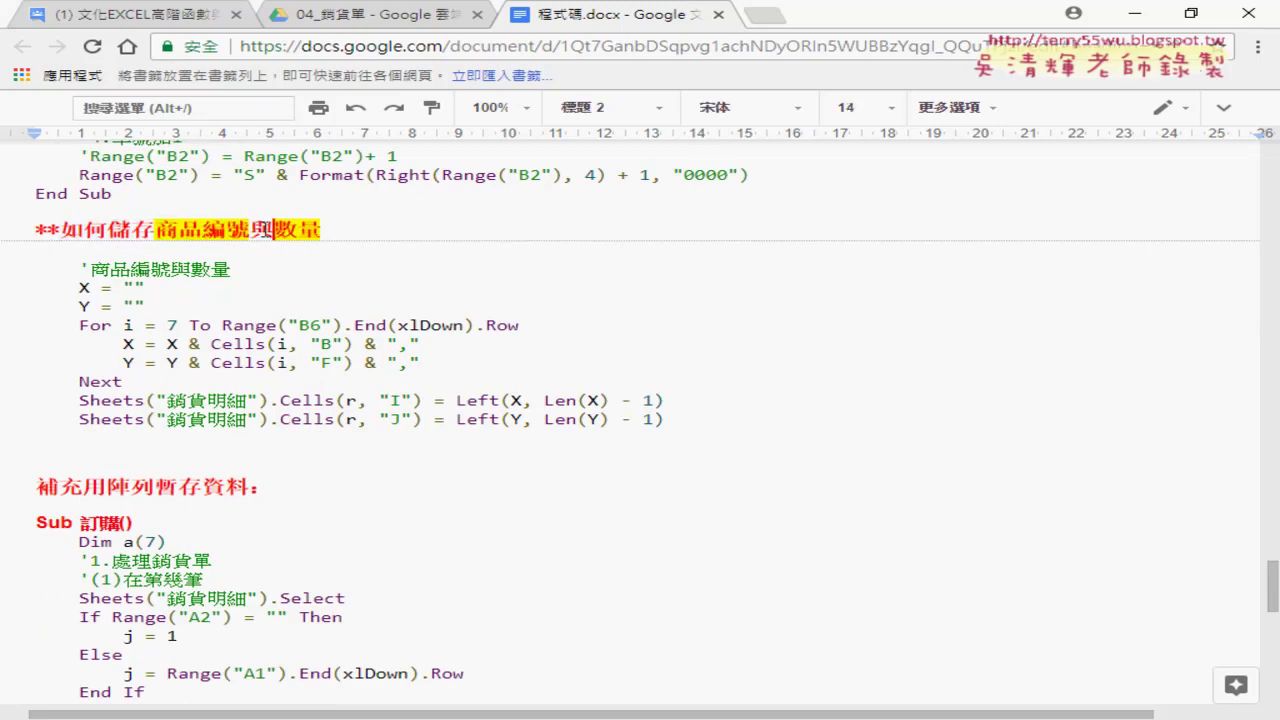
left_click_drag(156, 230, 318, 230)
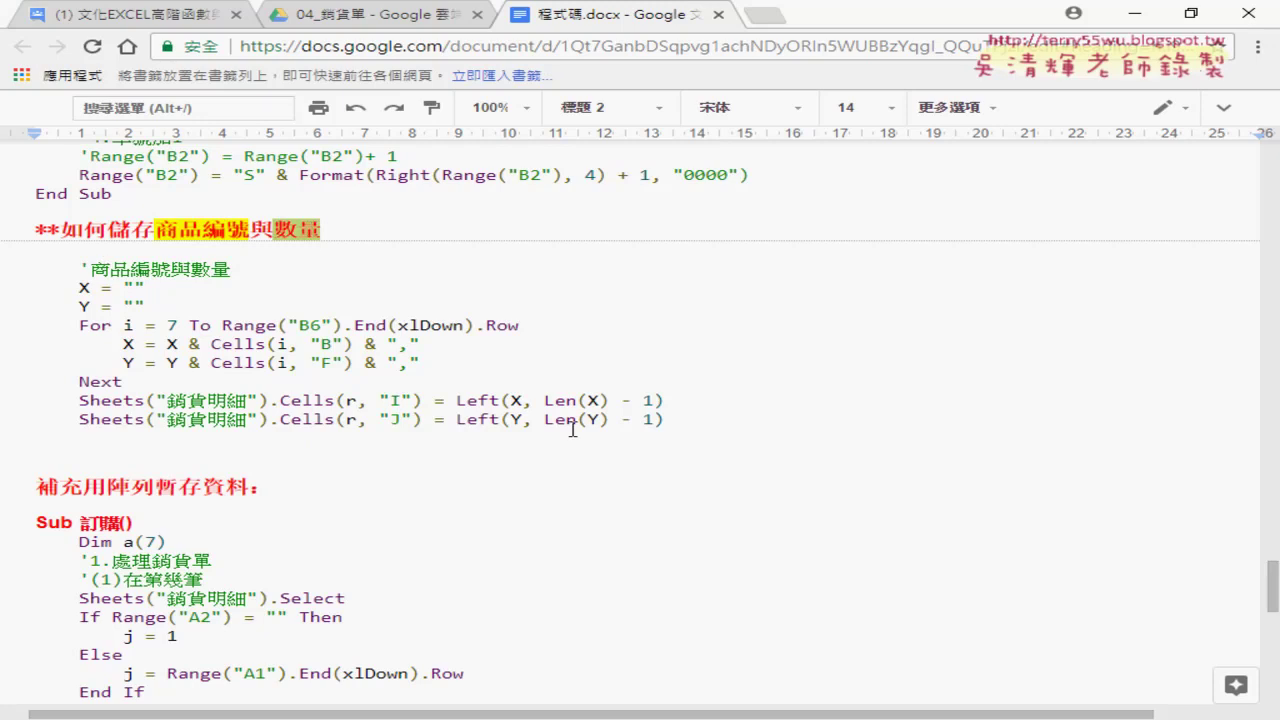
mouse_move(664, 420)
left_mouse_down()
mouse_move(101, 362)
mouse_move(88, 270)
left_mouse_up()
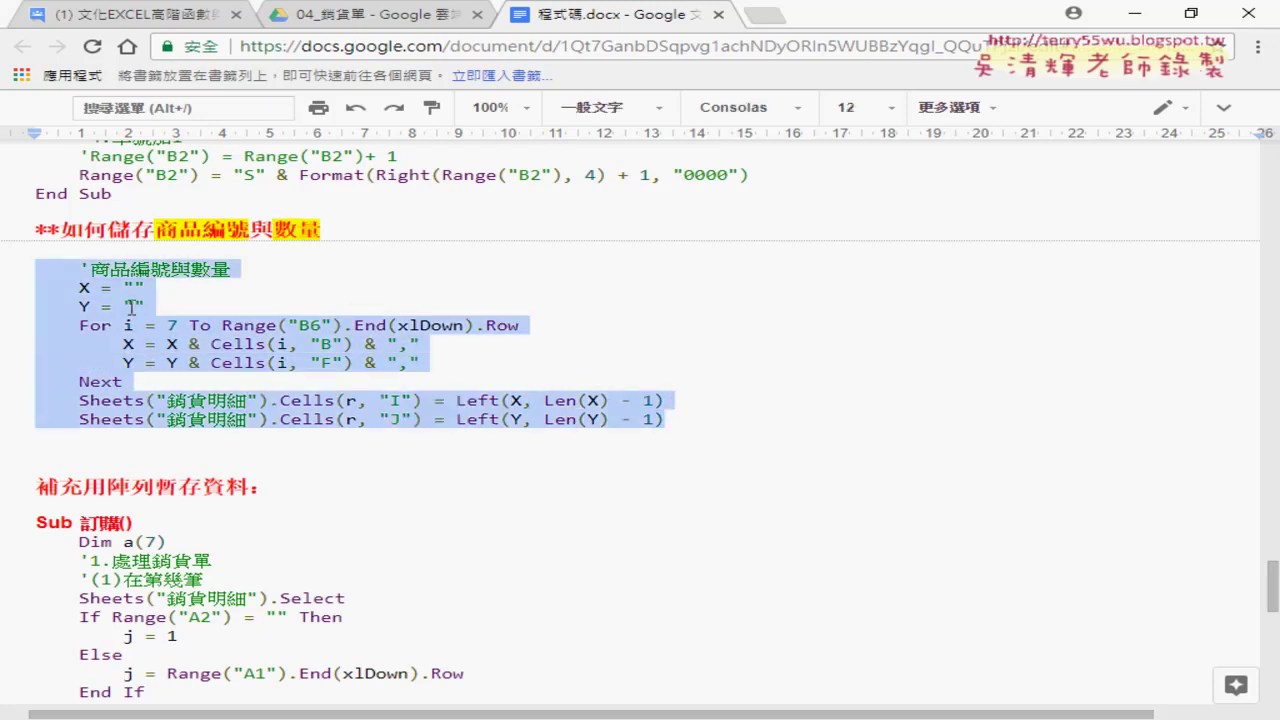
right_click(130, 299)
left_click(180, 350)
Paste the product-code and quantity loop code below the 銷貨總額 line in Module1.
left_click(780, 670)
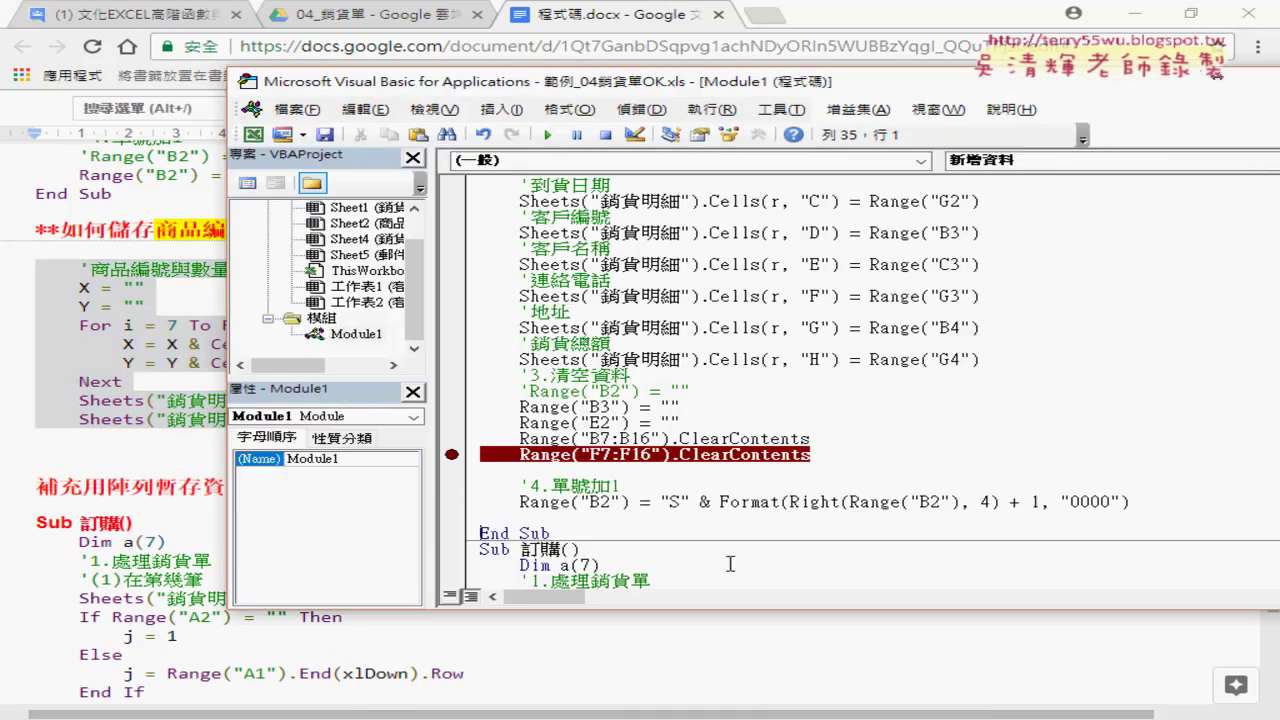
left_click(976, 362)
key("Return")
key("Return")
key("Return")
key("Up")
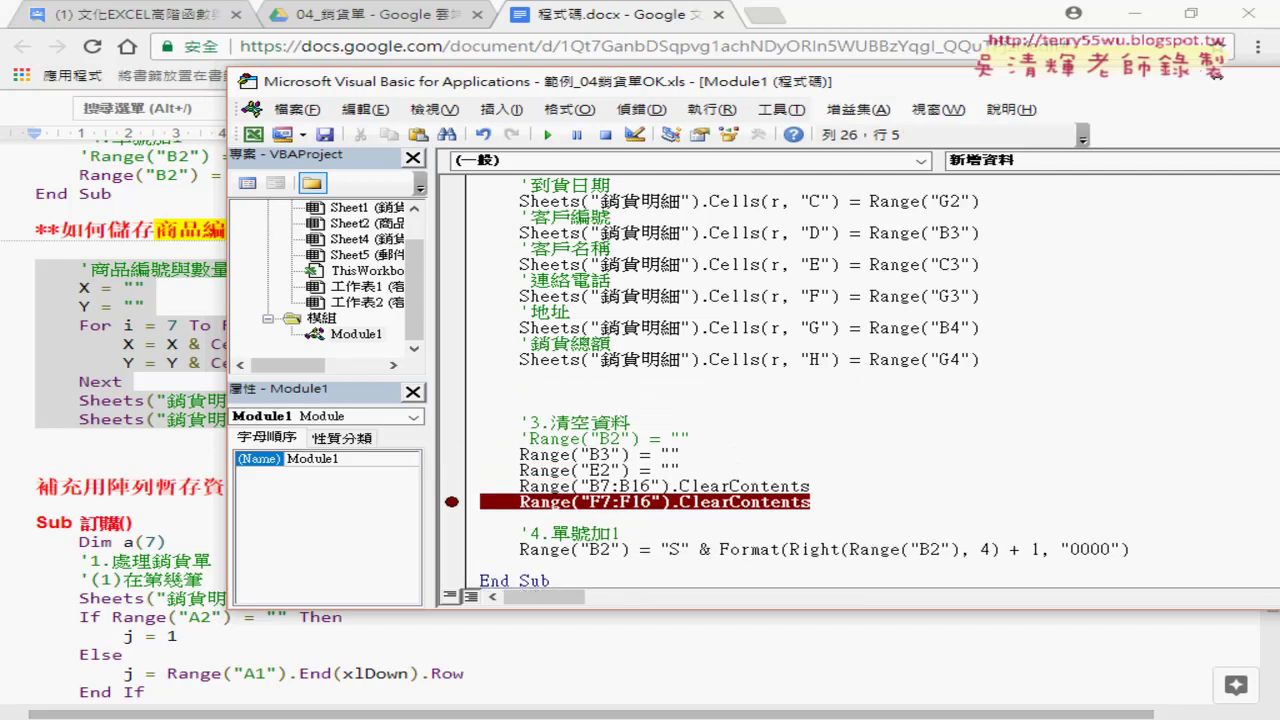
key("ctrl+v")
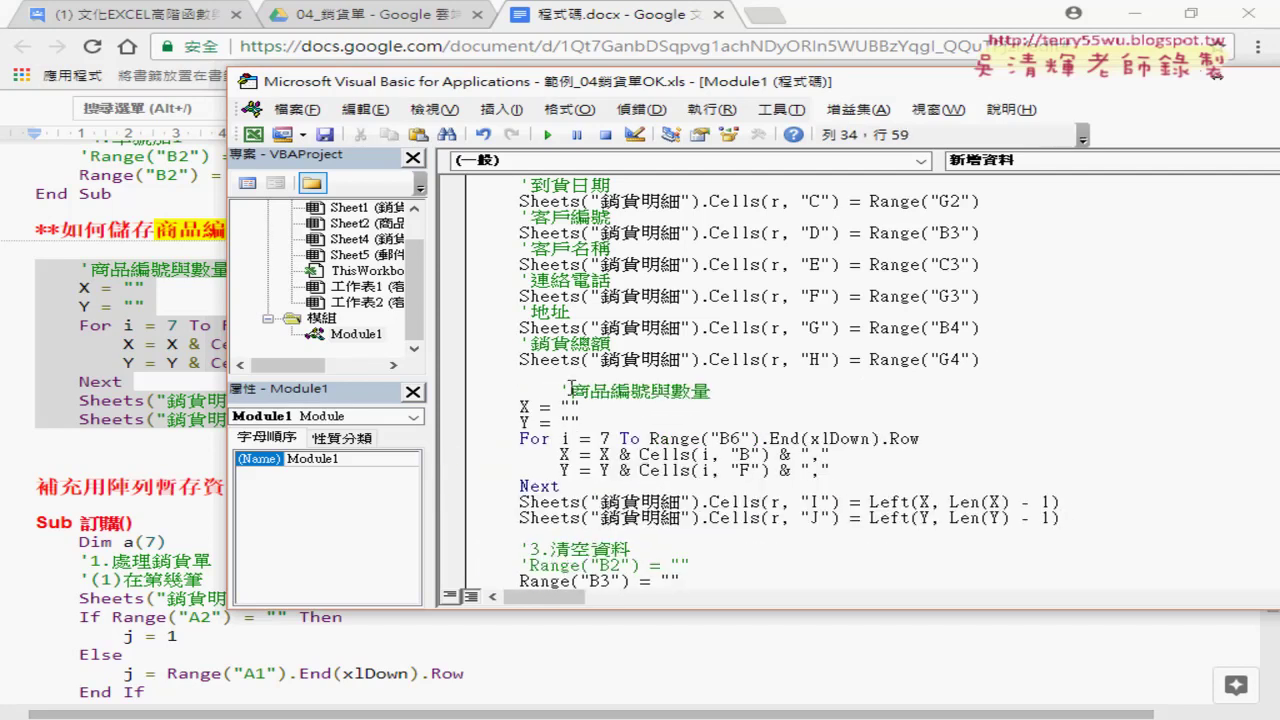
Re-indent the '商品編號與數量 comment with Tab and review the X = "" and Y = "" lines.
left_click(563, 391)
key("BackSpace")
key("BackSpace")
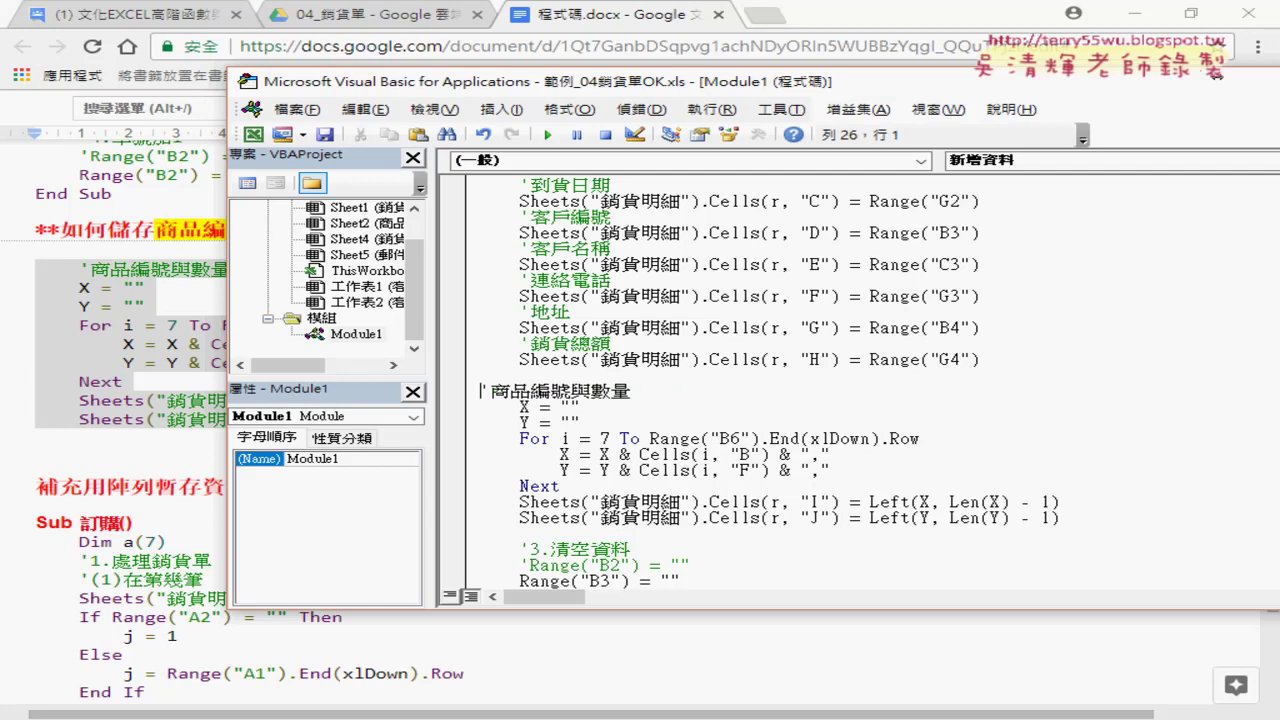
key("Tab")
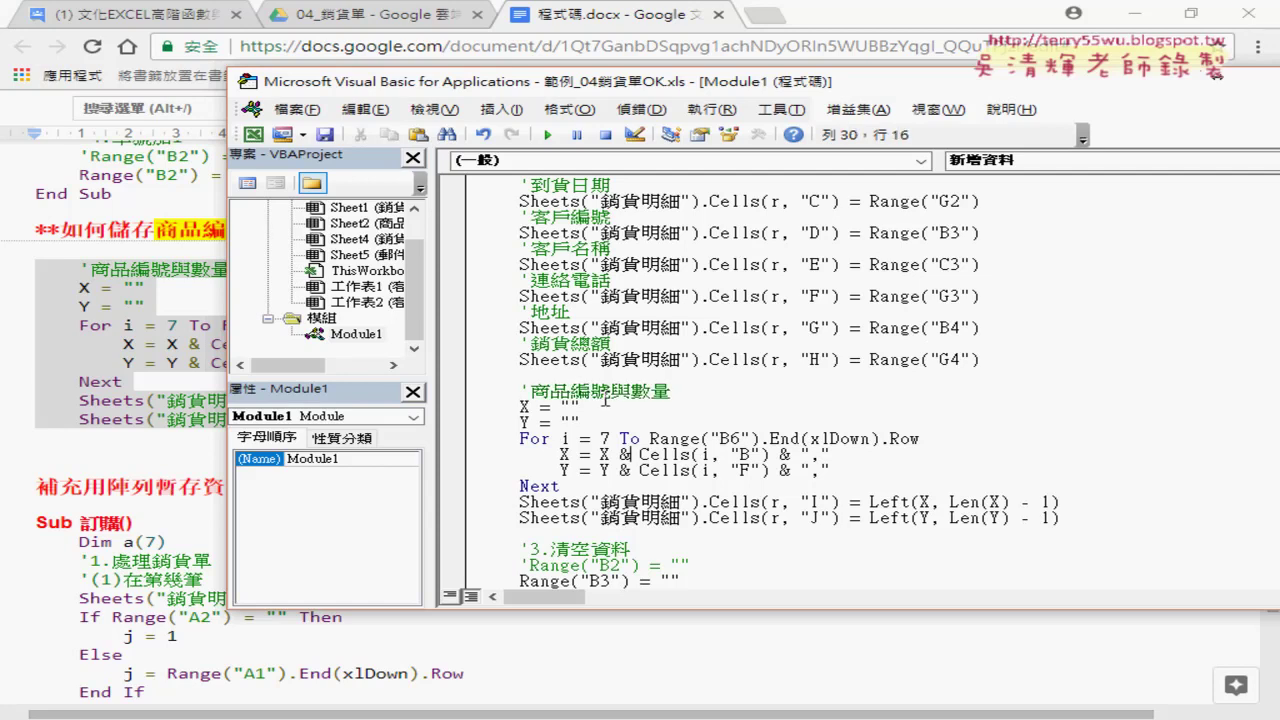
left_click(660, 399)
left_click_drag(584, 407, 520, 398)
left_click(587, 424)
left_click_drag(587, 424, 561, 407)
left_click(561, 407)
mouse_move(706, 710)
left_click(600, 640)
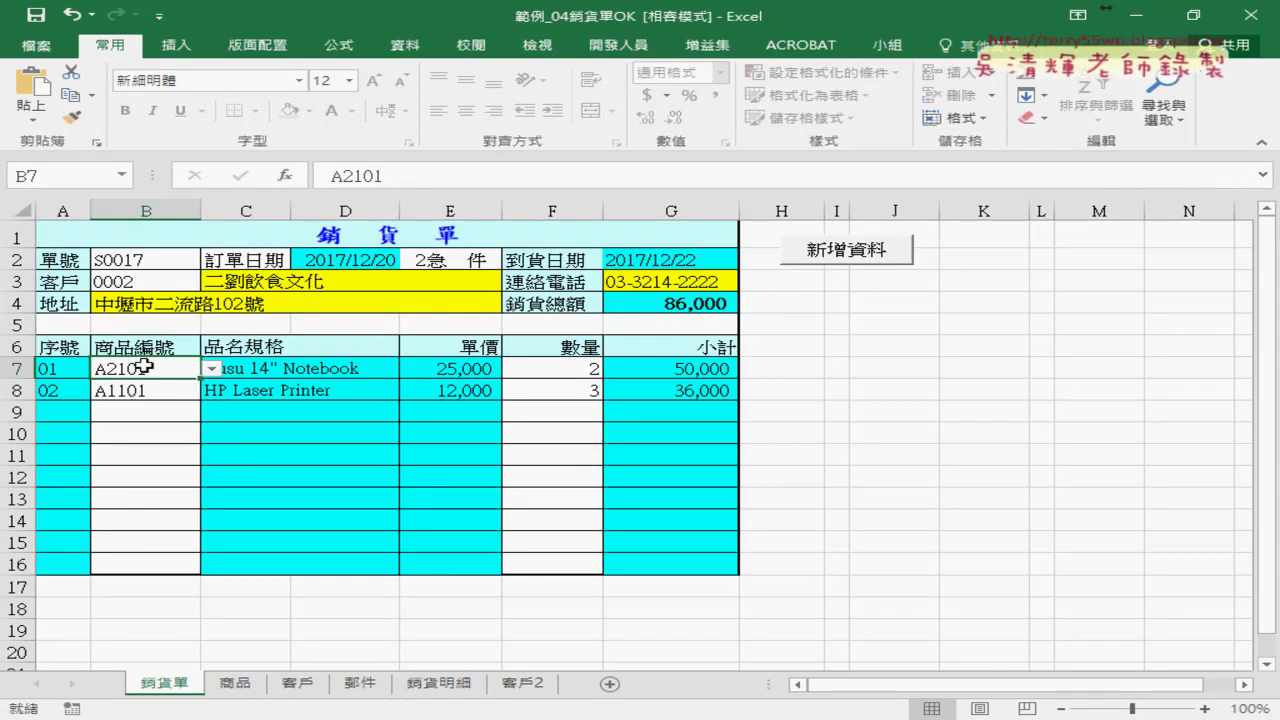
Select codes B7:B8 and quantity F7, then check the empty 銷貨明細 cells I15 and J15.
left_click(138, 392)
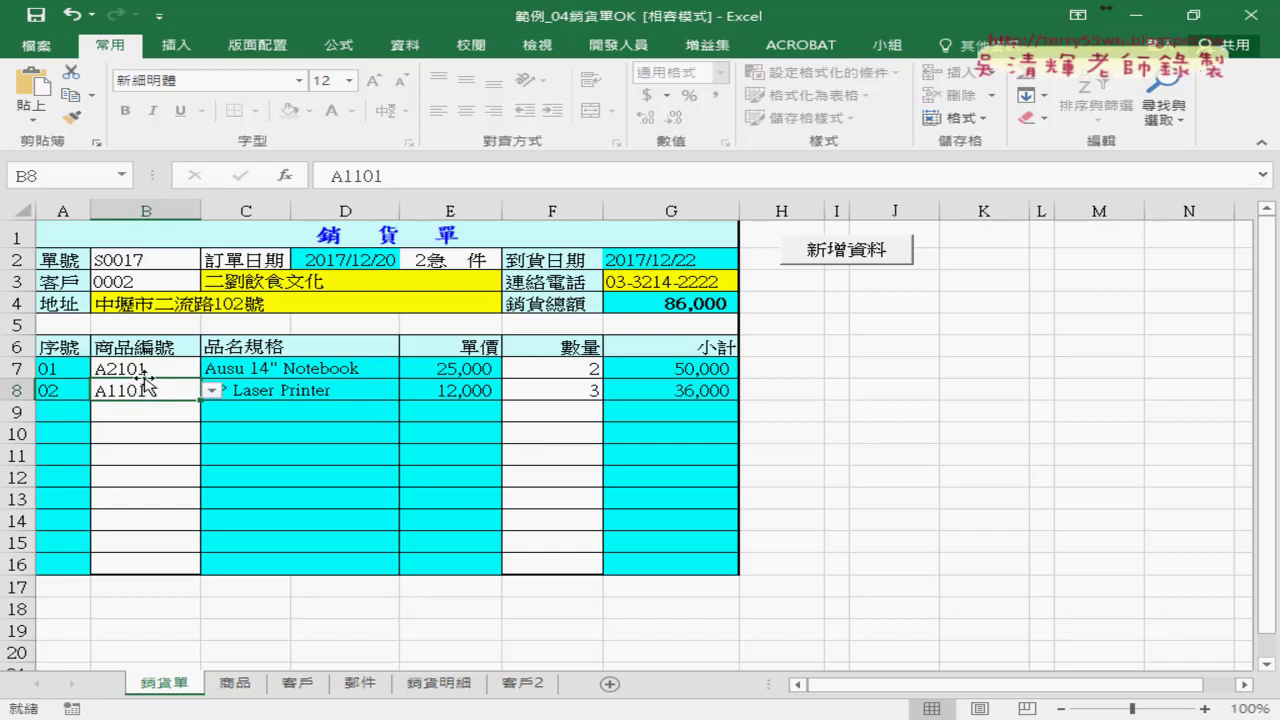
left_click_drag(142, 370, 142, 392)
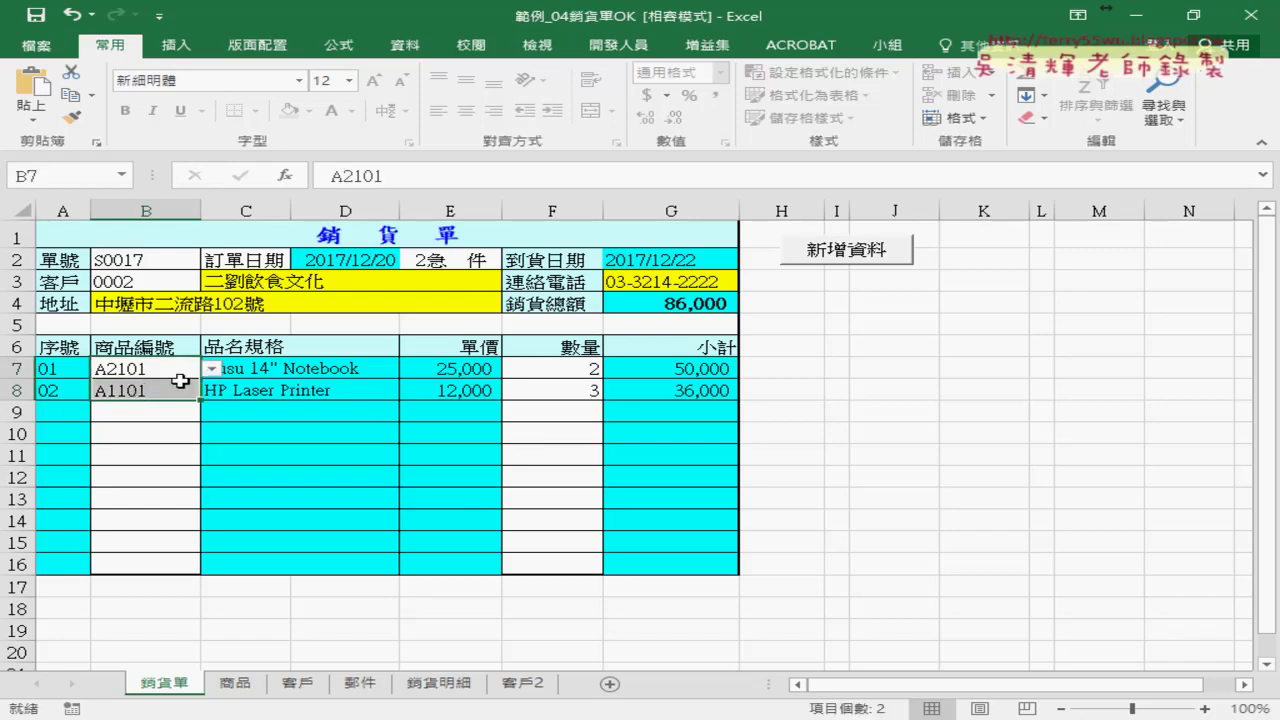
left_click(577, 367)
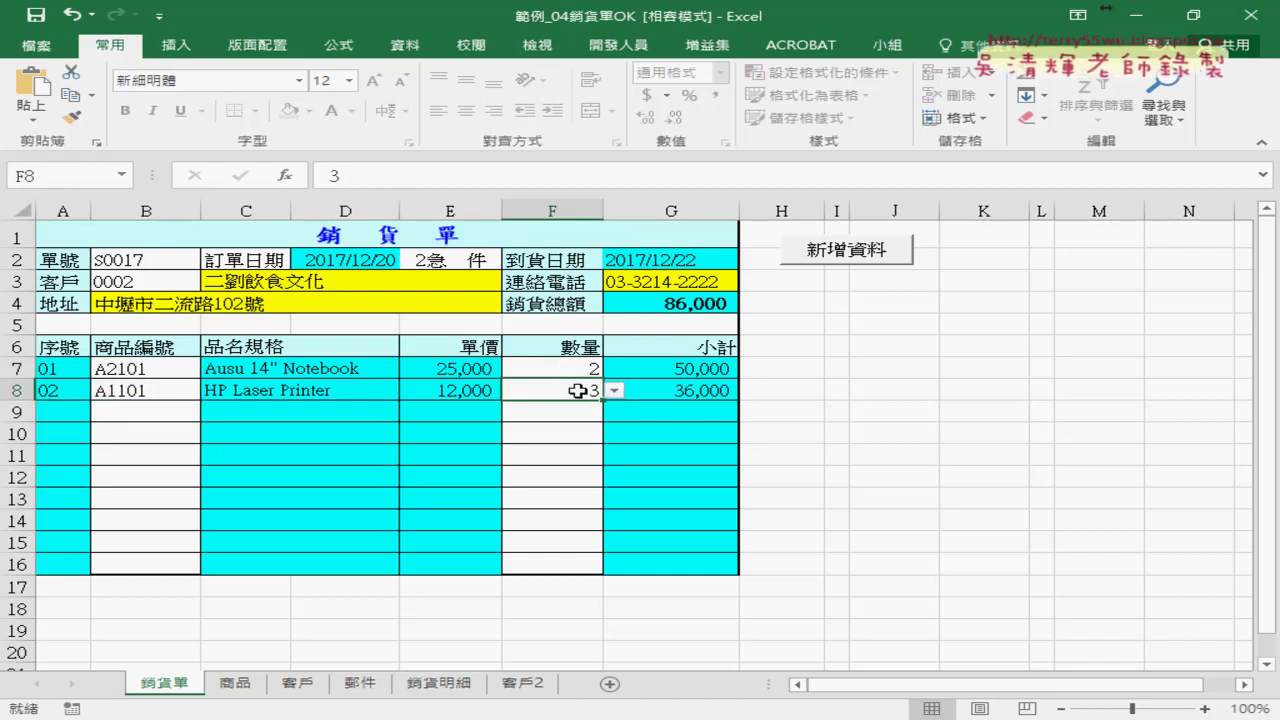
left_click(440, 686)
left_click(1057, 537)
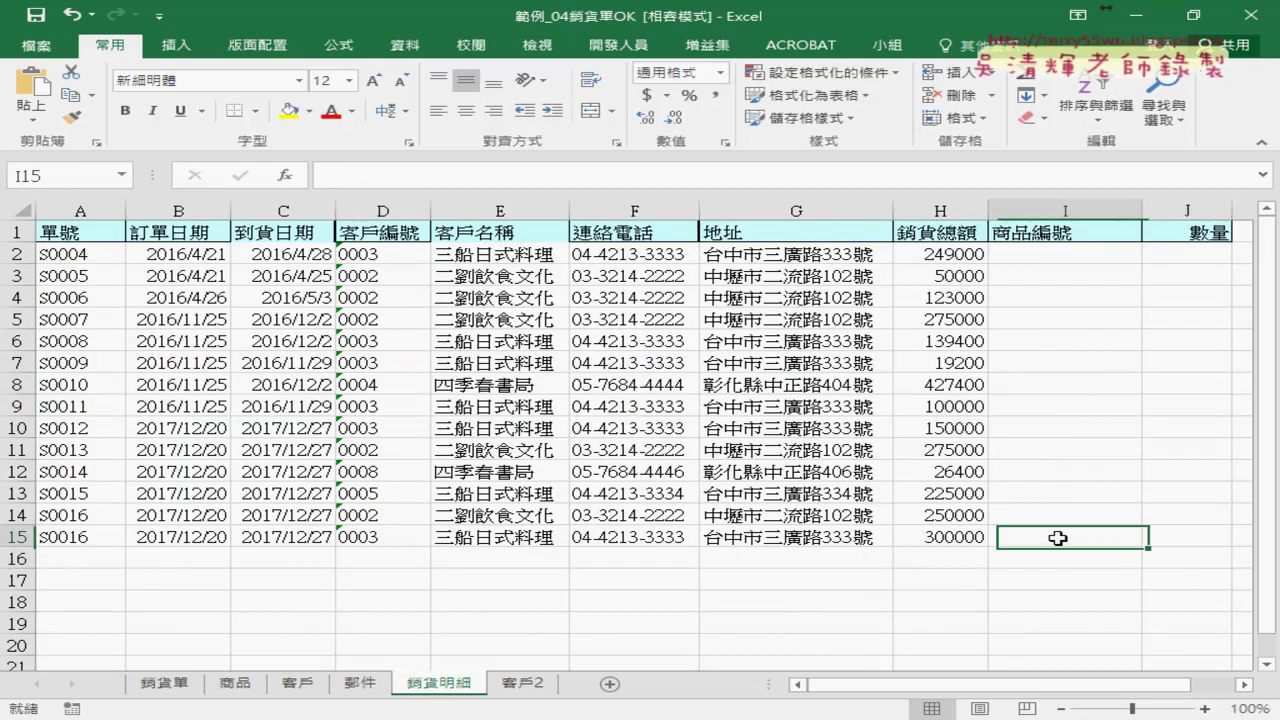
left_click(1185, 536)
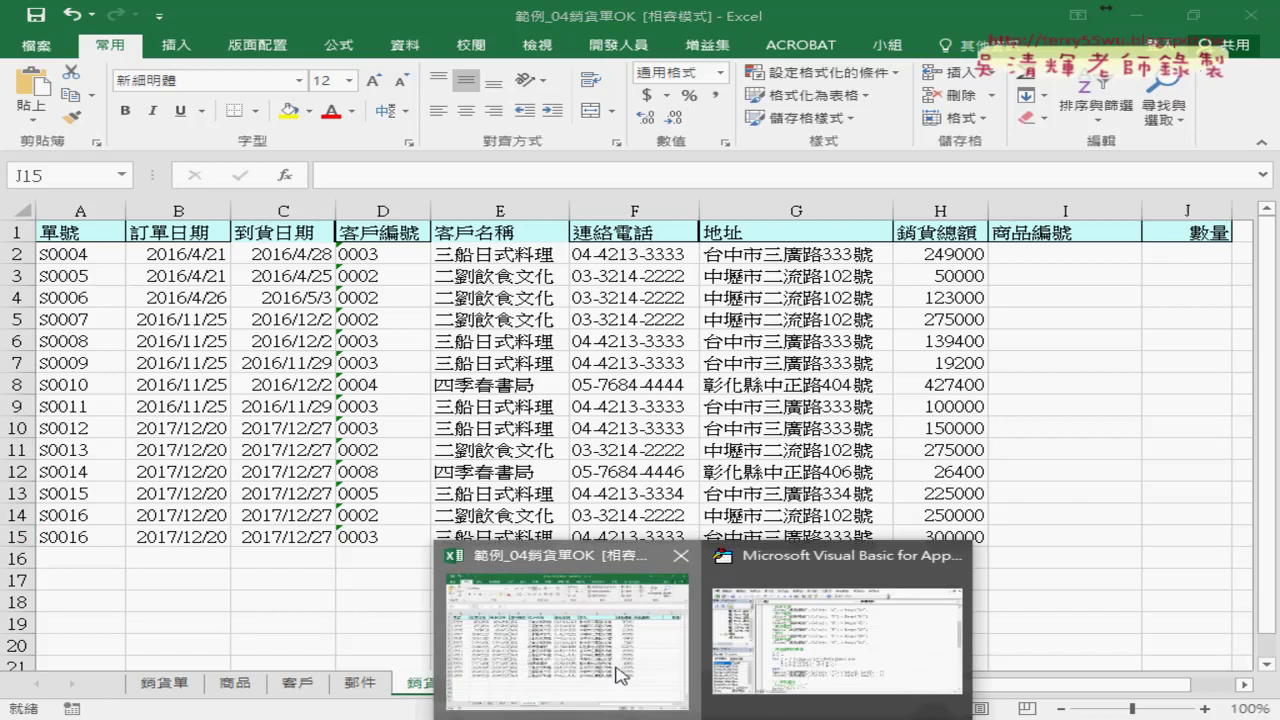
Review the order's codes and quantities on 銷貨單, then set a breakpoint on Module1's X = "" line.
left_click(193, 681)
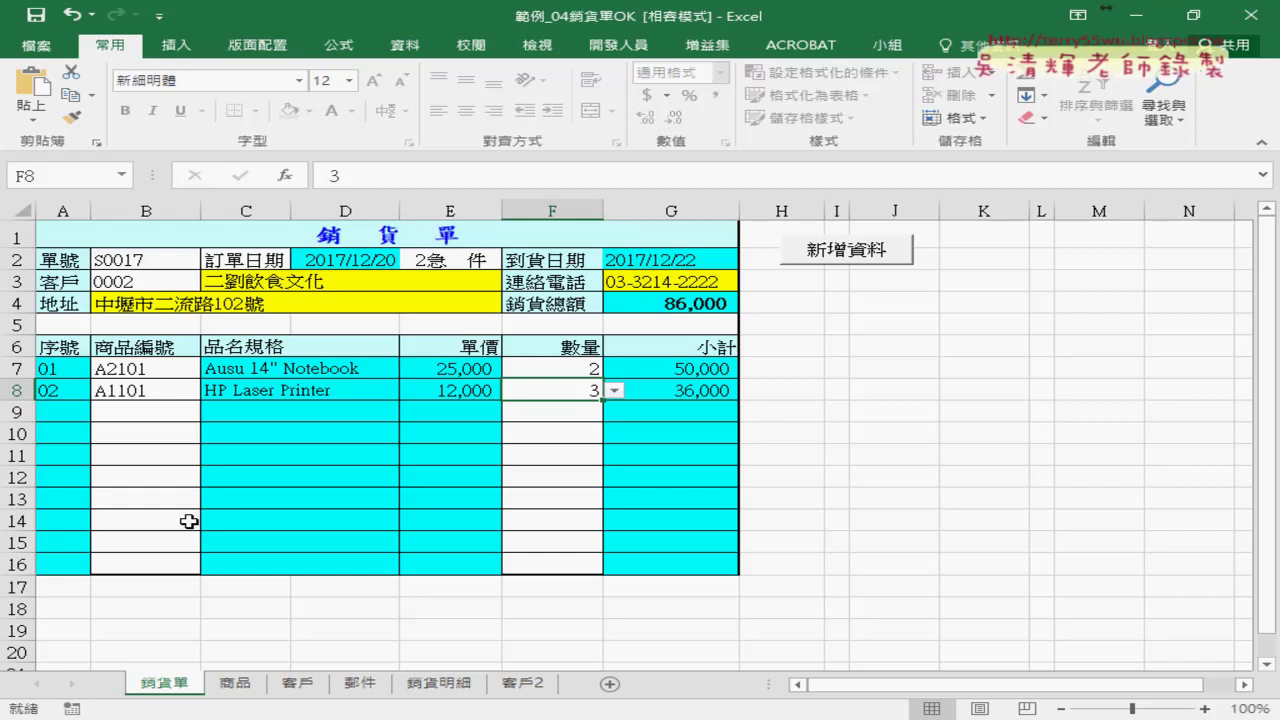
left_click_drag(137, 371, 143, 390)
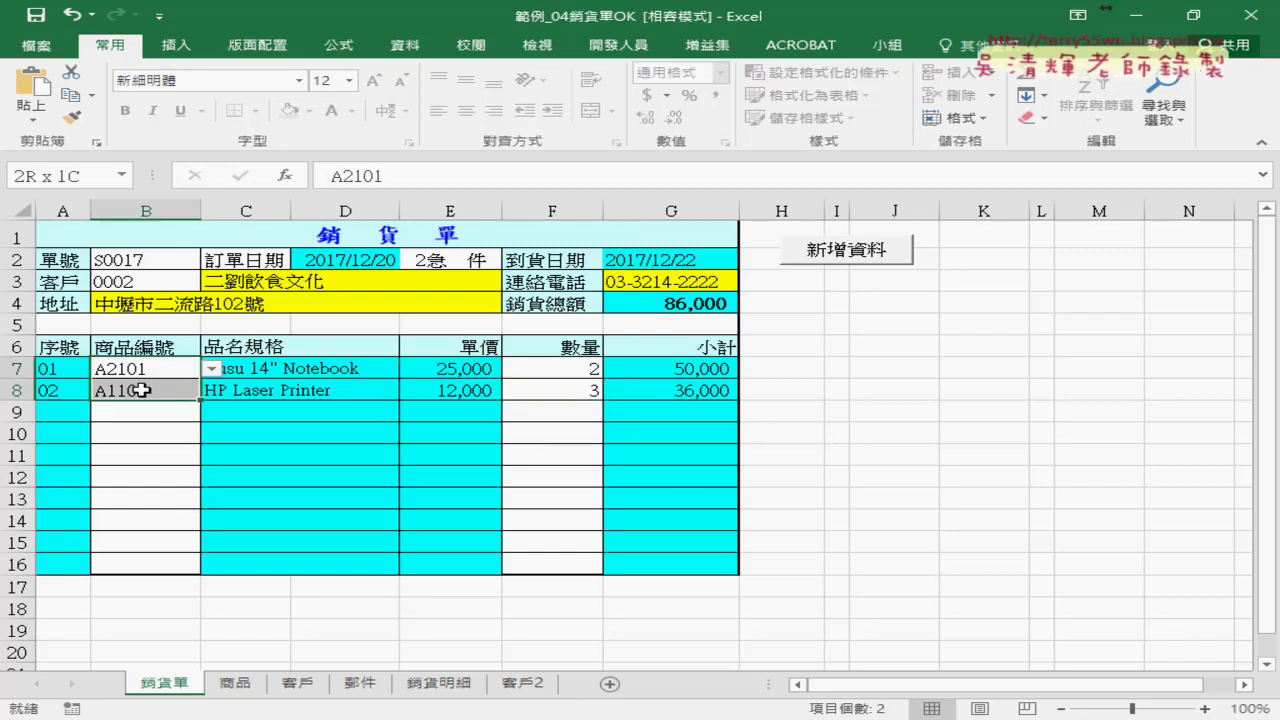
left_click_drag(563, 369, 567, 400)
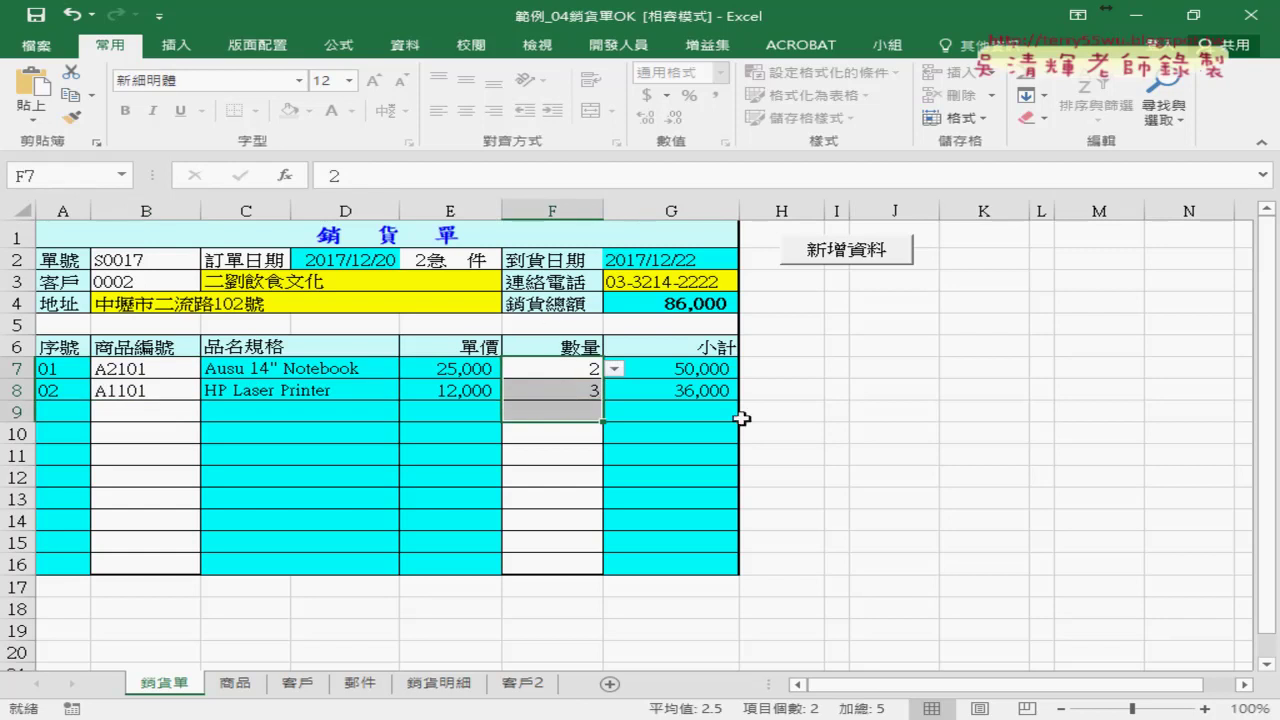
mouse_move(610, 712)
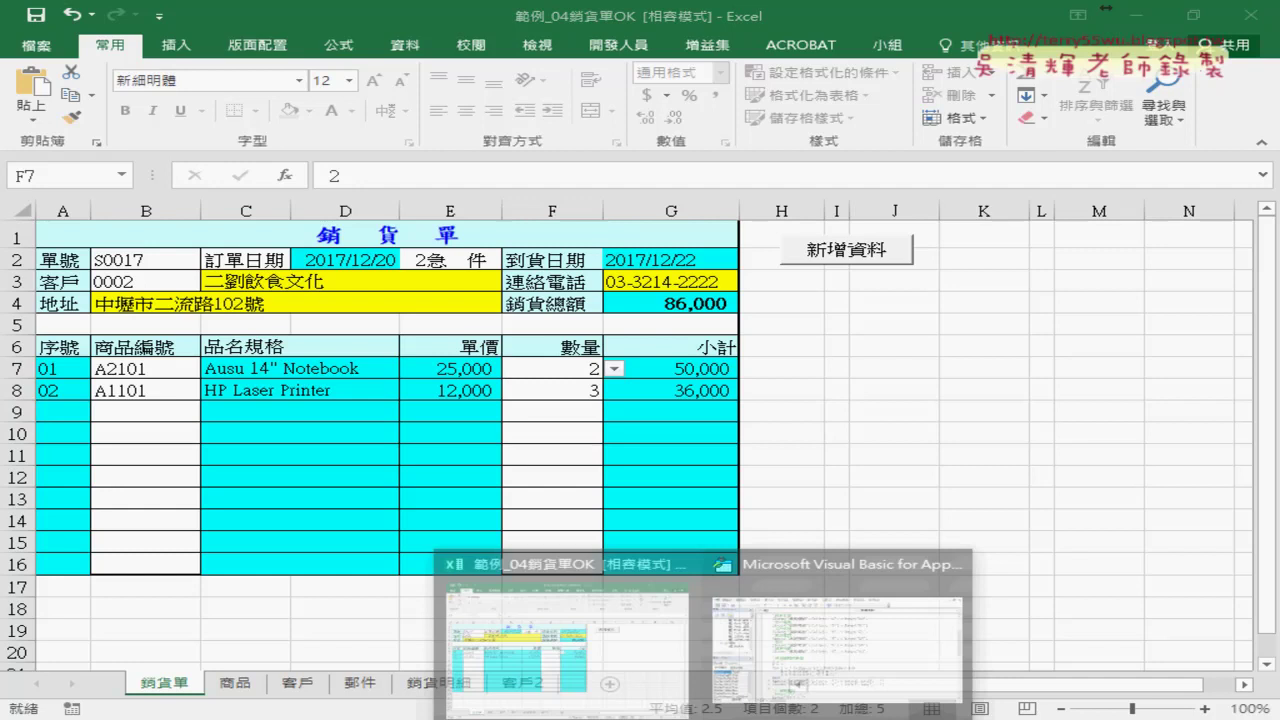
left_click(775, 675)
left_click(453, 408)
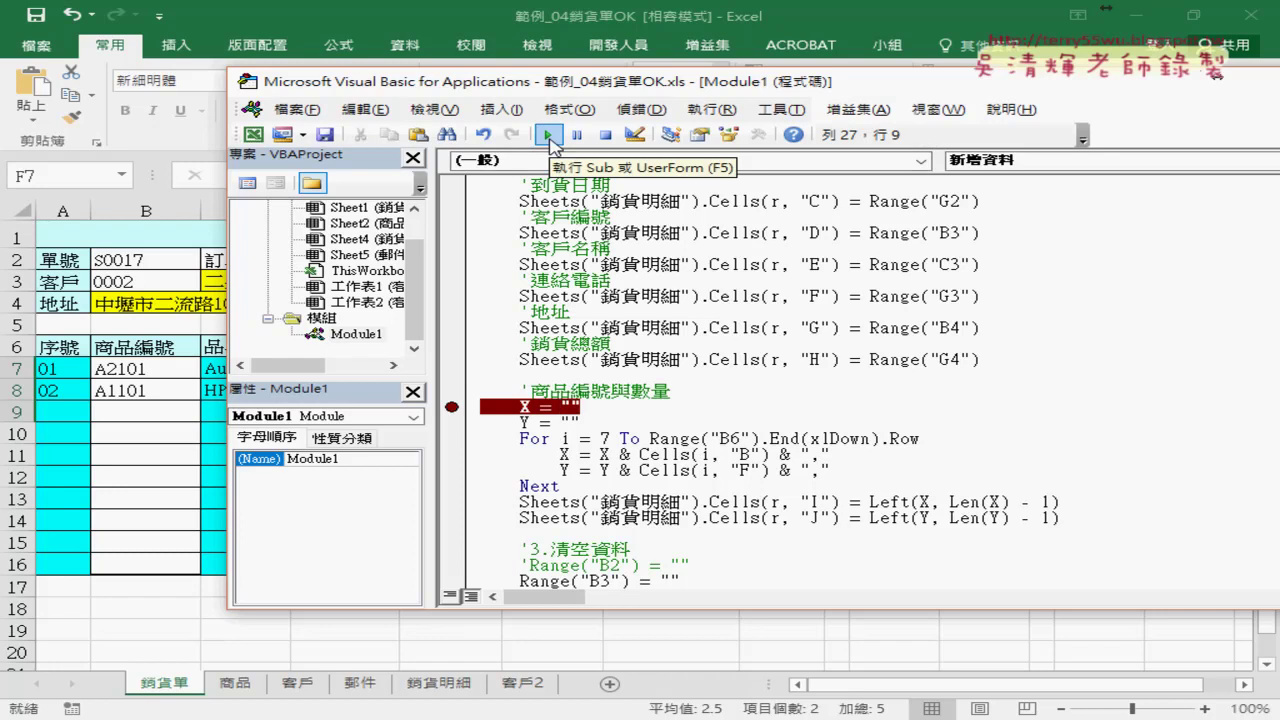
Run 新增資料 to the breakpoint, then step with F8 past the X and Y lines to the For loop.
left_click(549, 143)
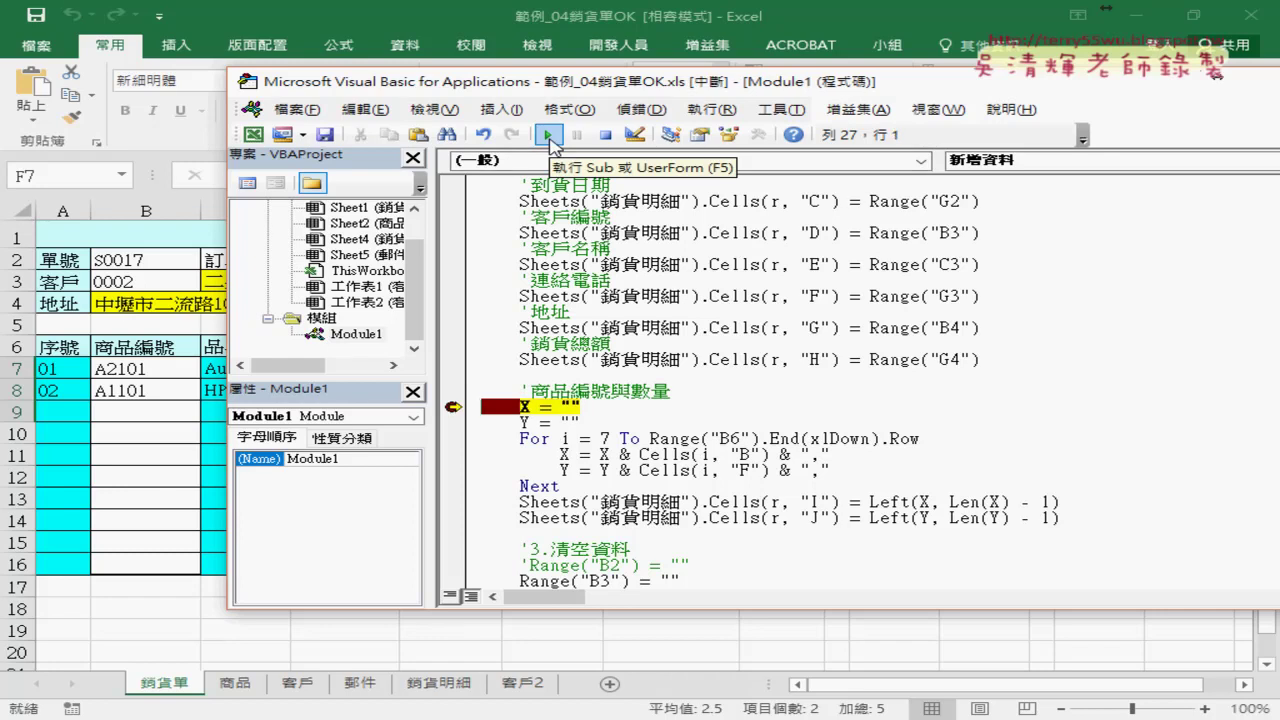
left_click_drag(543, 88, 791, 86)
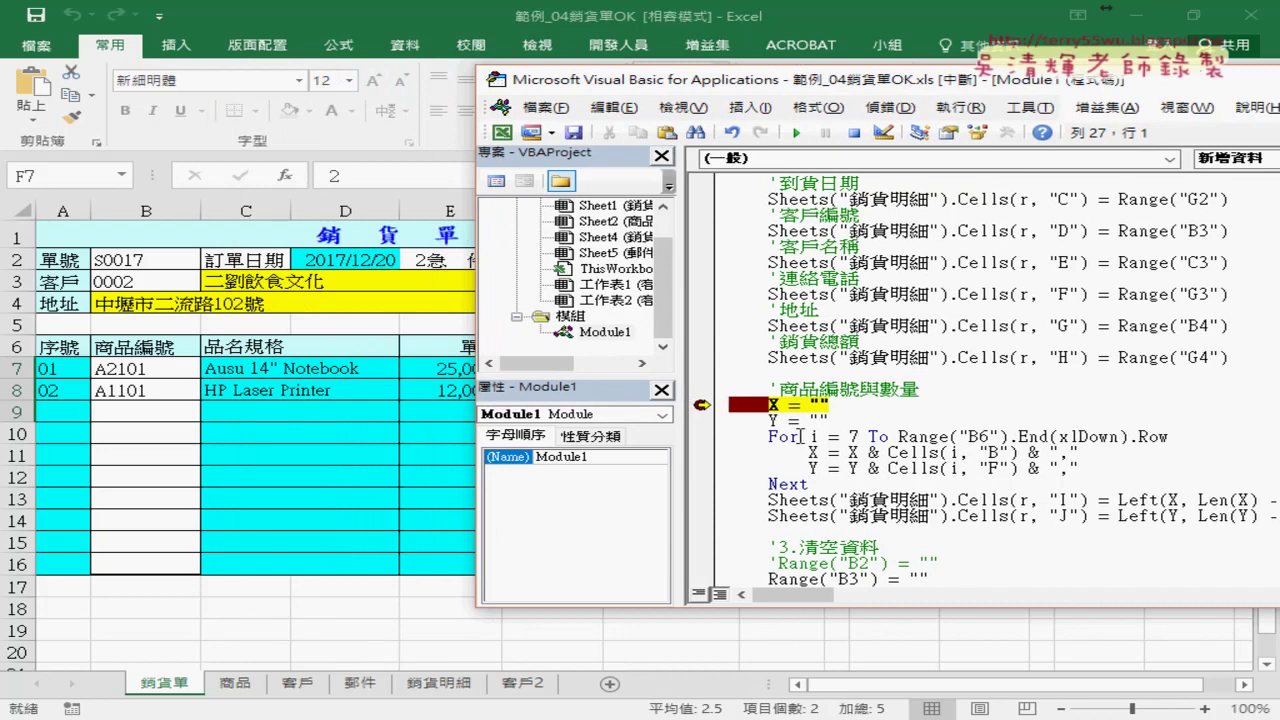
key("F8")
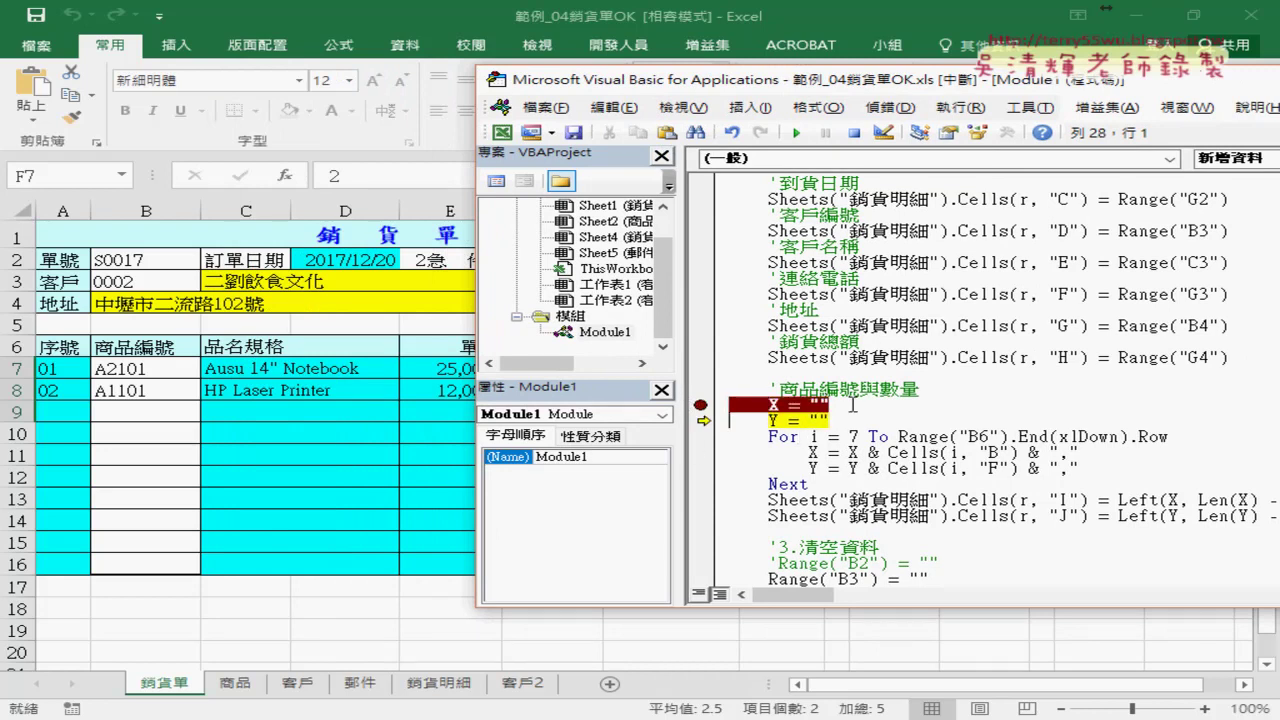
key("F8")
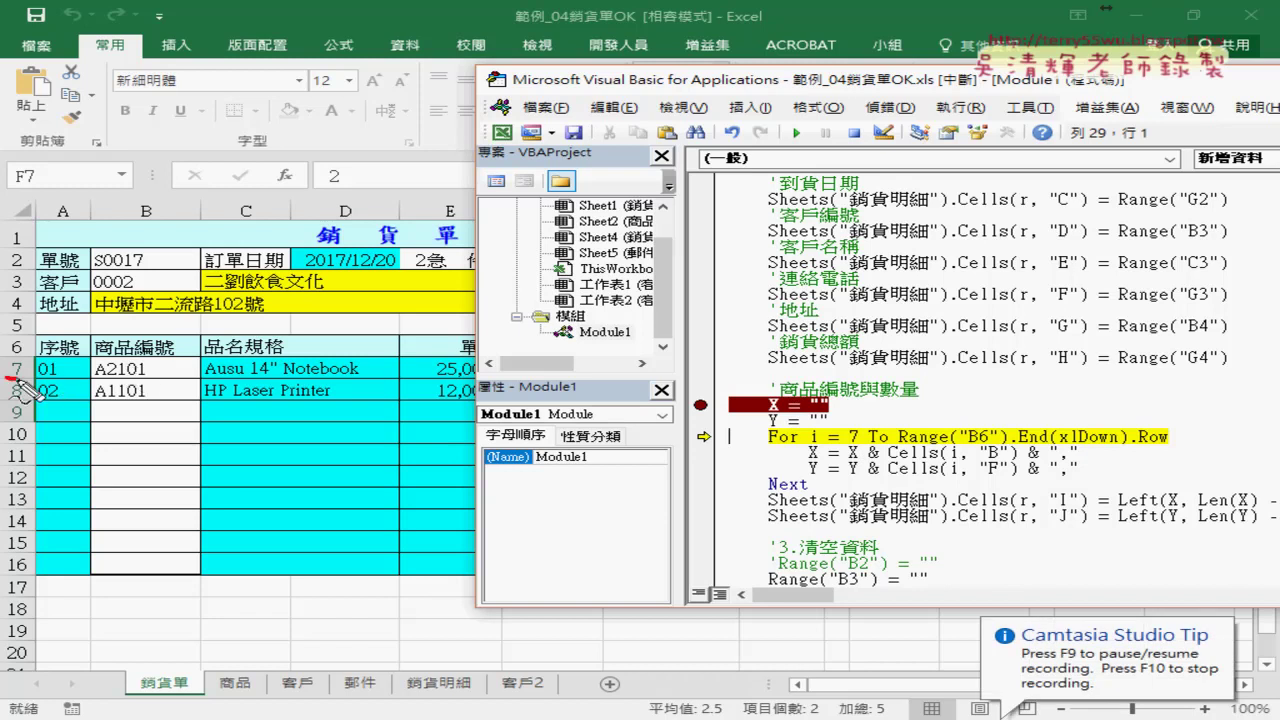
Mark rows 7 and 8 and the loop's start and end range in red, then clear the marks.
mouse_move(20, 385)
left_mouse_down()
mouse_move(10, 378)
mouse_move(74, 364)
mouse_move(98, 402)
left_mouse_up()
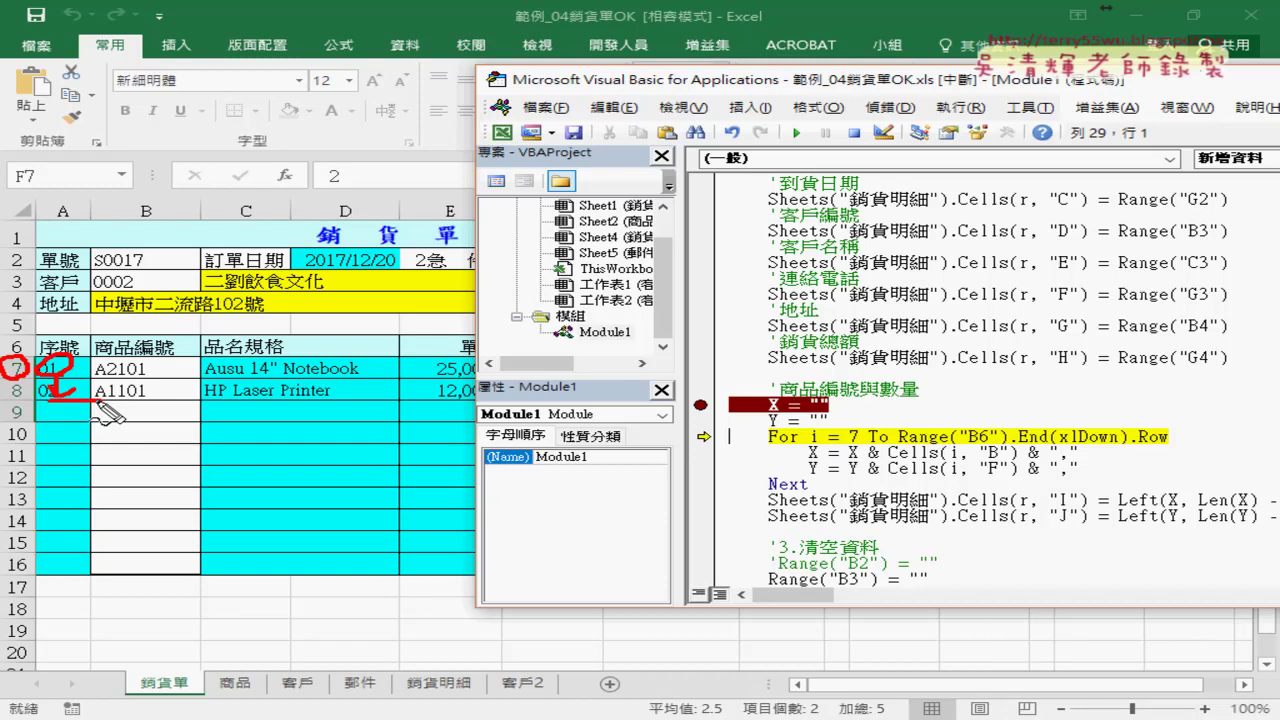
left_click_drag(28, 384, 30, 392)
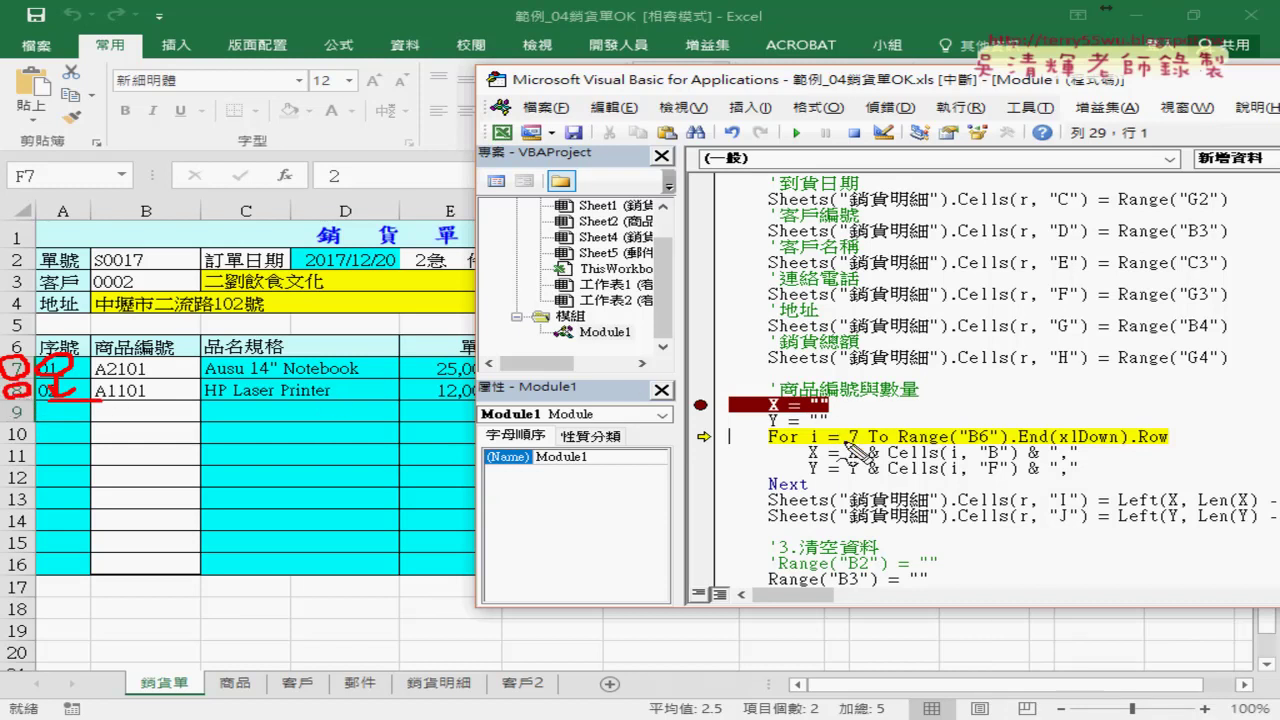
left_click_drag(845, 447, 862, 444)
left_click_drag(948, 447, 1093, 446)
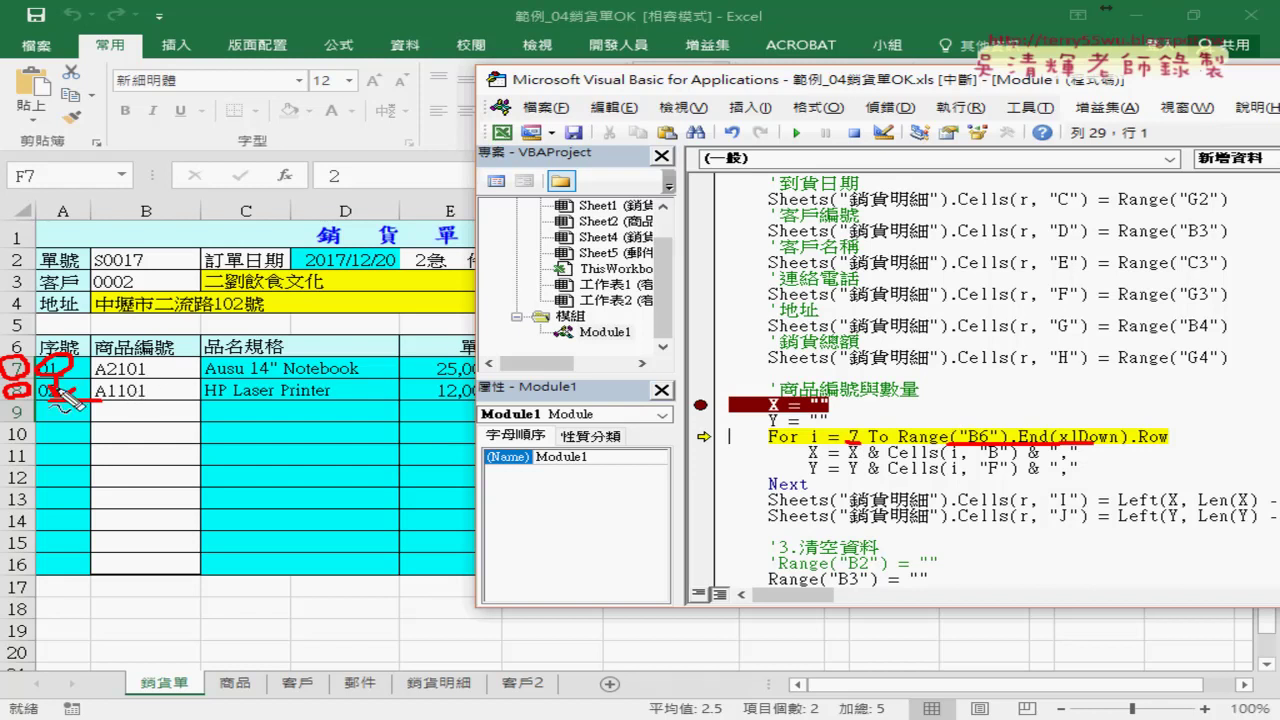
left_click_drag(62, 396, 82, 396)
left_click_drag(960, 427, 976, 417)
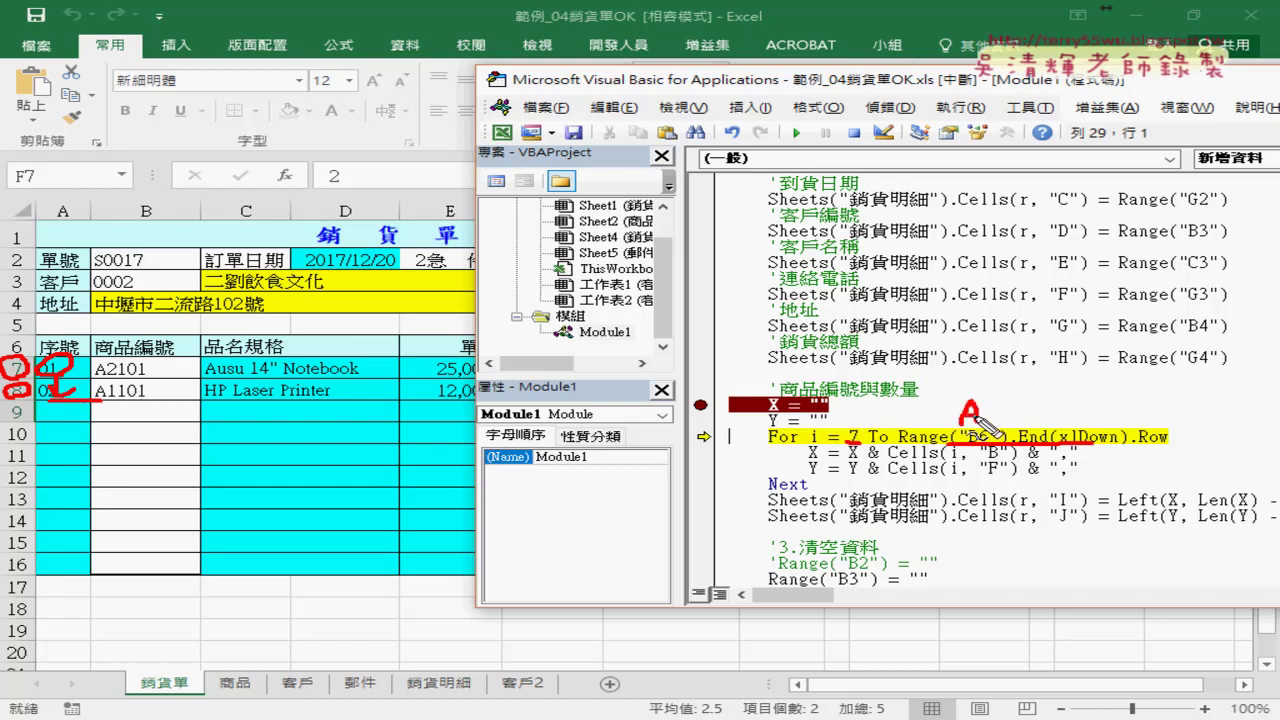
key("Escape")
Step into the loop body and execute the line appending A2101 from Cells(i, "B") to X.
mouse_move(1032, 441)
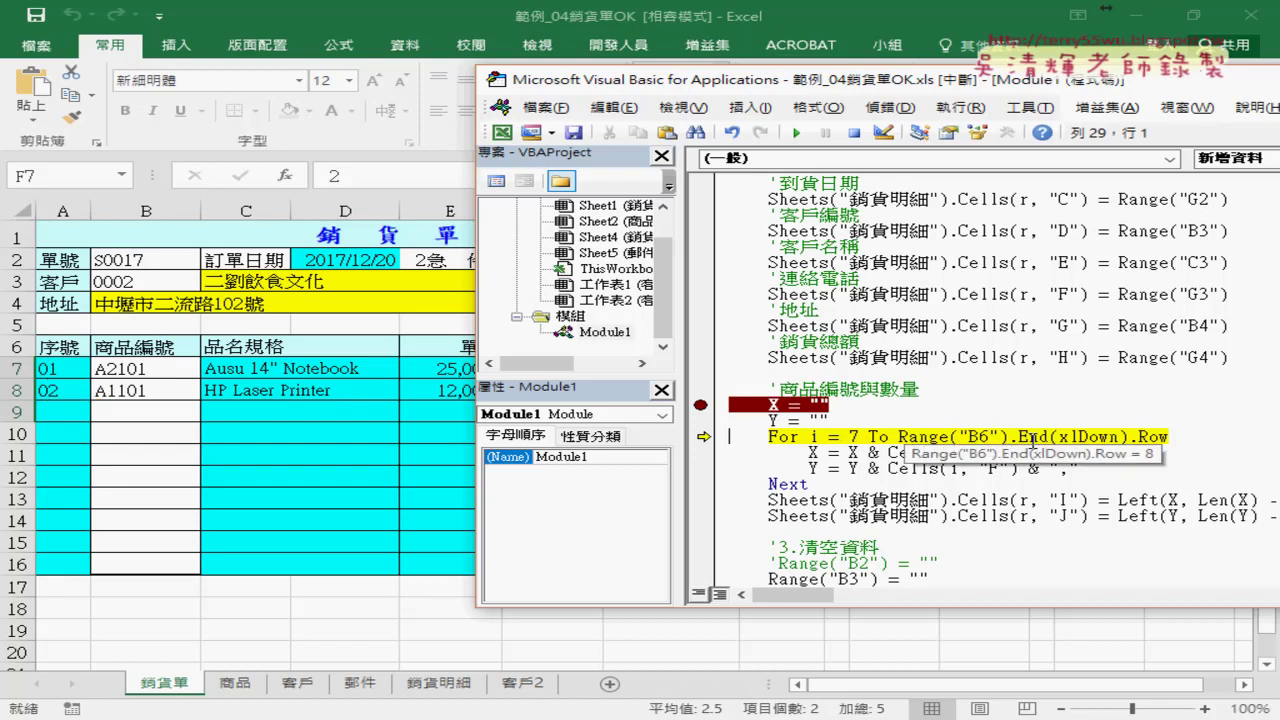
key("F8")
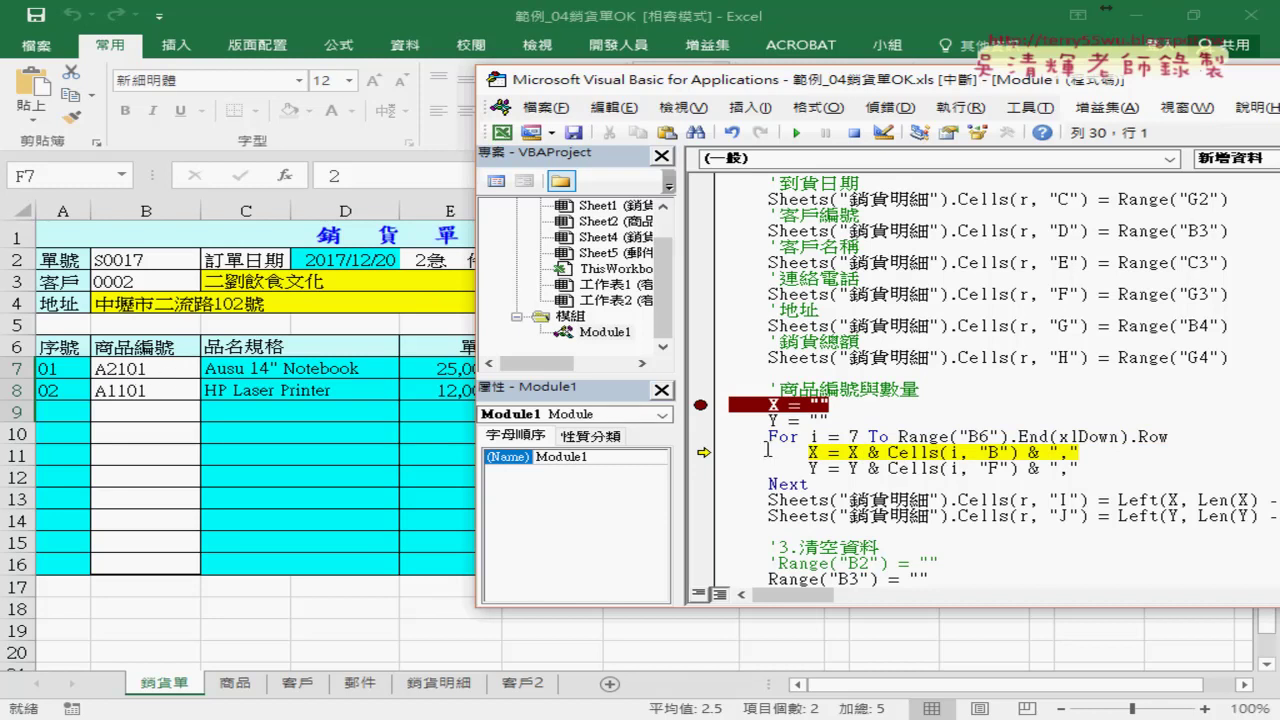
mouse_move(813, 452)
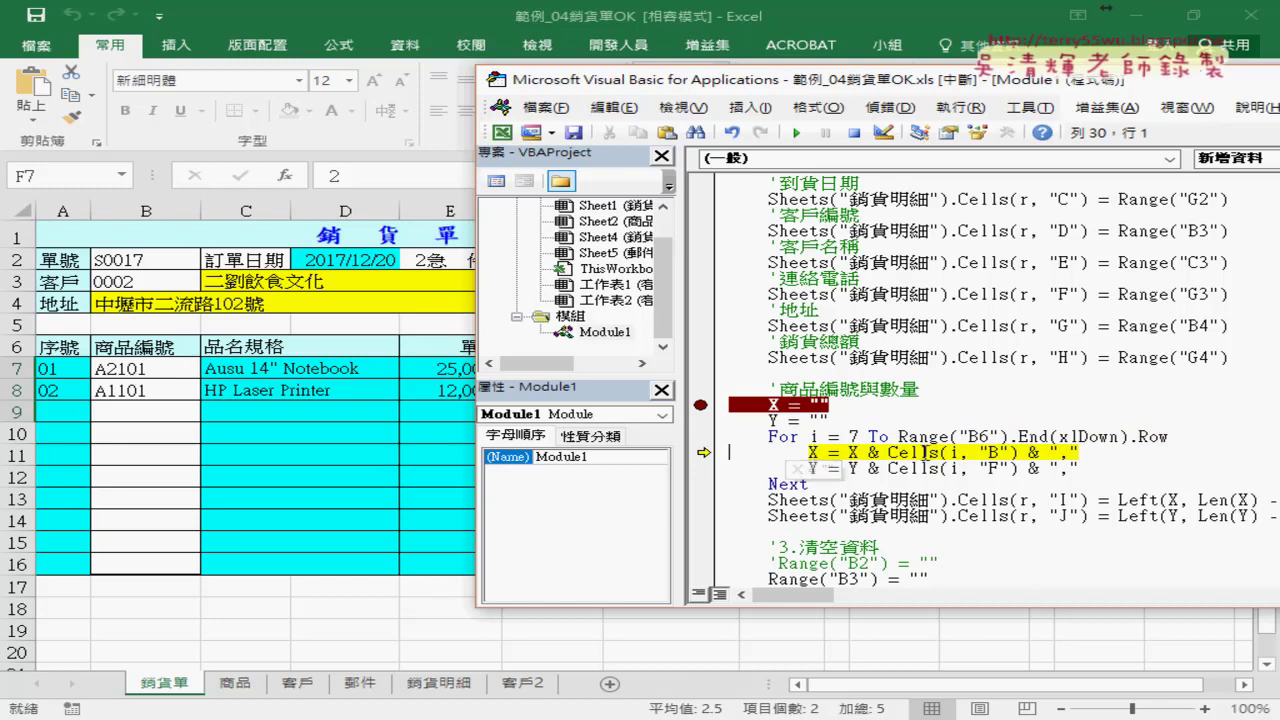
mouse_move(926, 452)
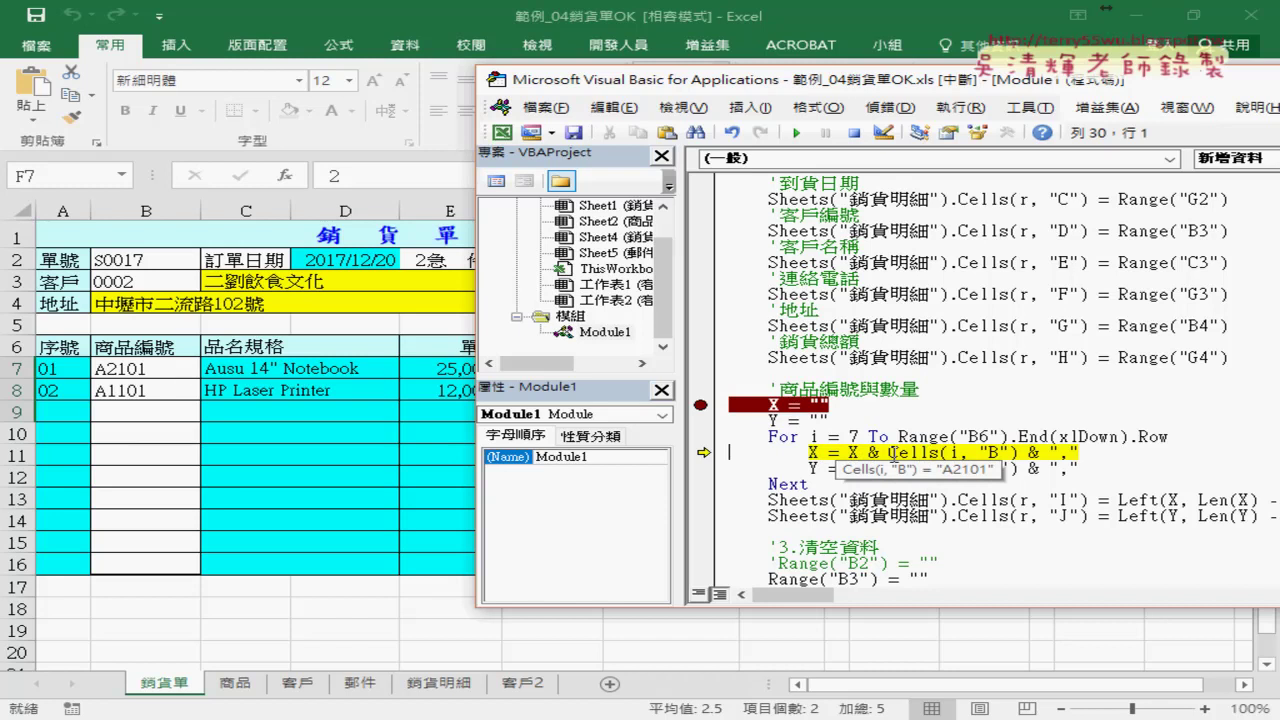
left_click_drag(889, 452, 1088, 452)
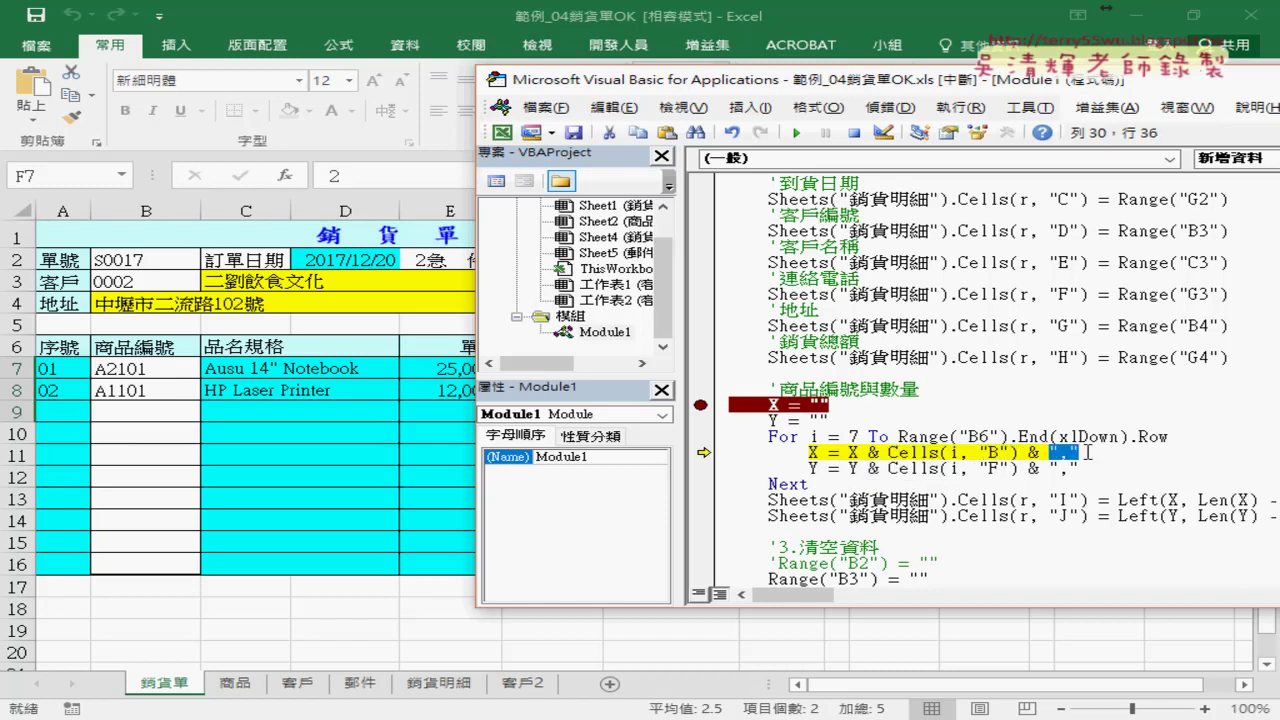
mouse_move(913, 452)
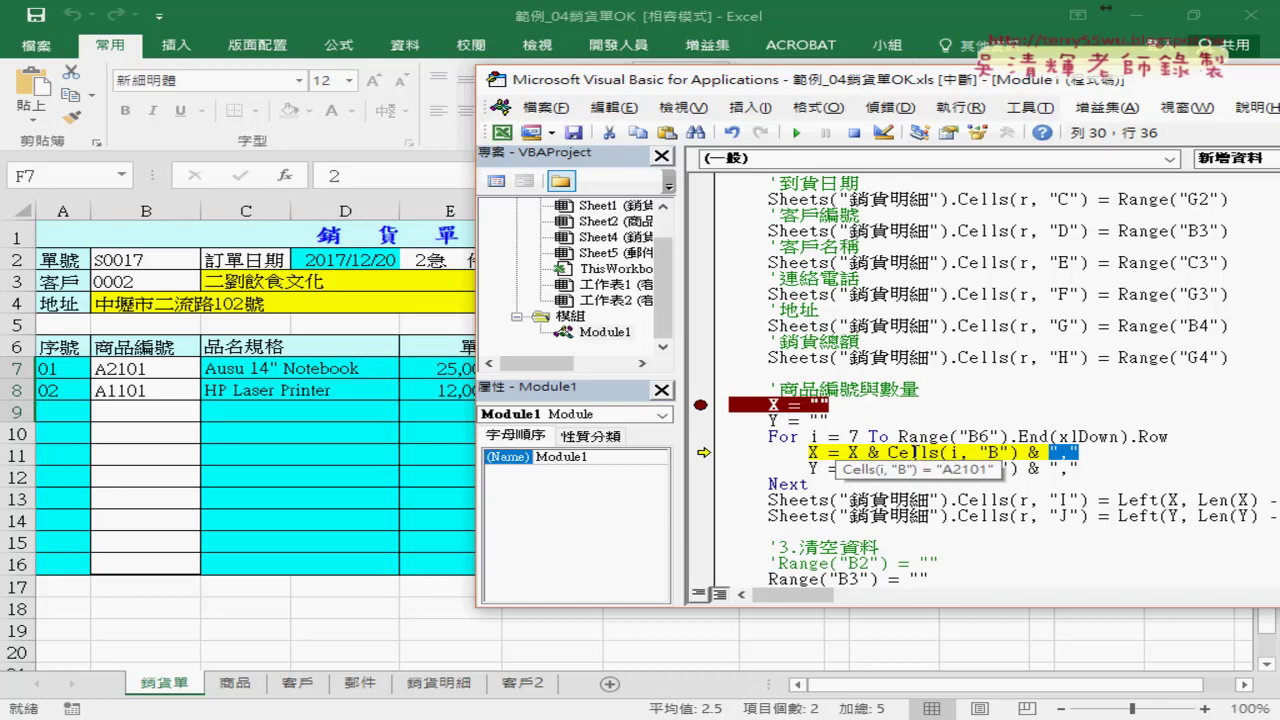
left_click_drag(103, 381, 159, 378)
key("Escape")
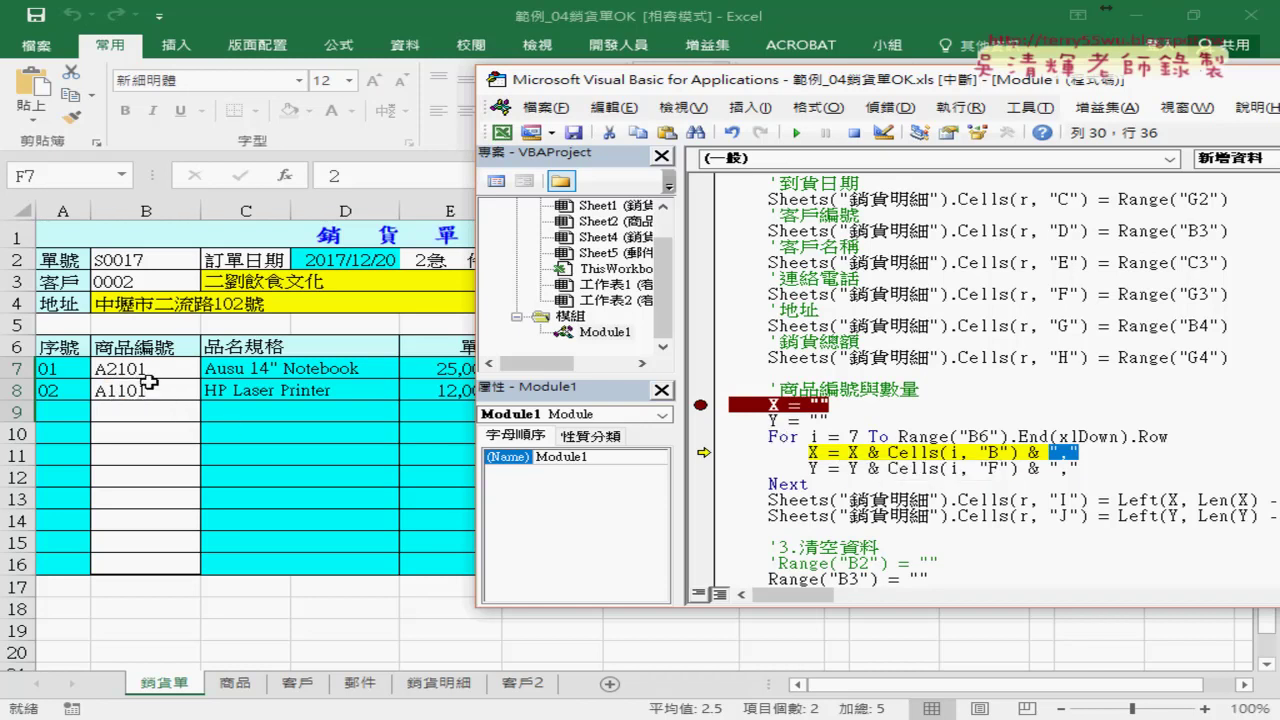
key("F8")
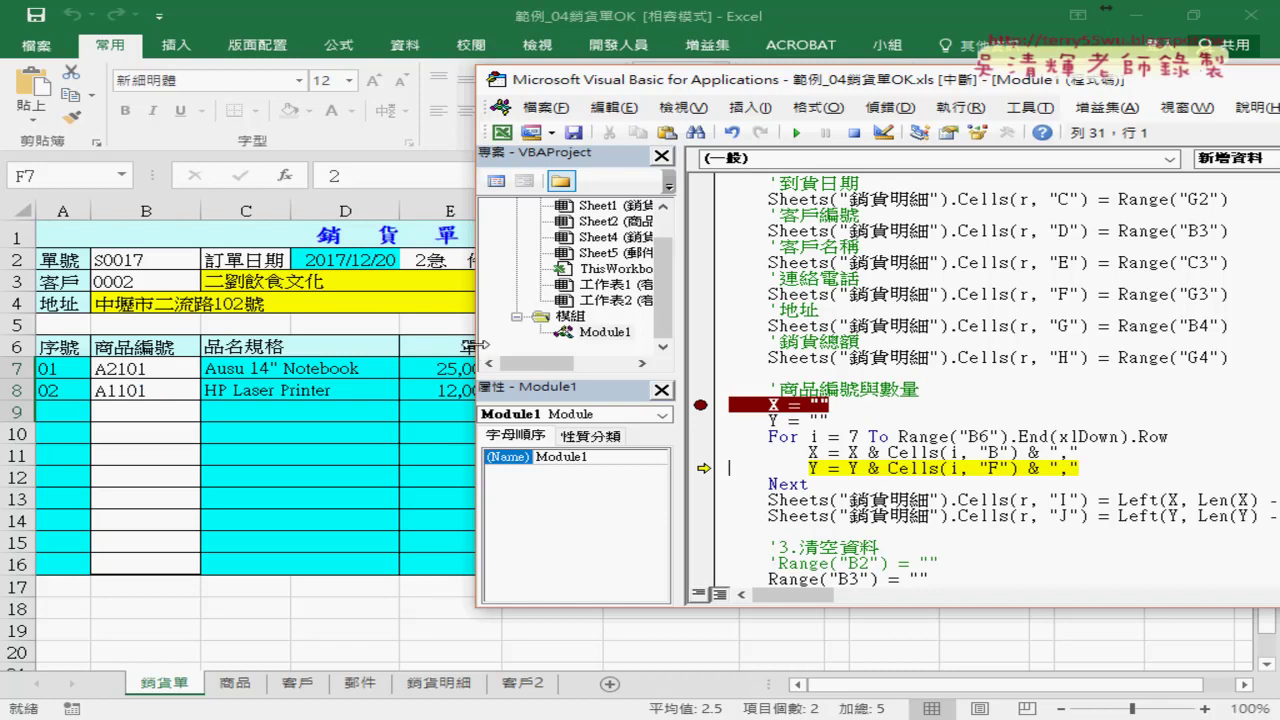
Step through both loop passes, collecting codes A2101,A1101 into X and quantities 2,3 into Y.
left_click_drag(479, 352, 604, 372)
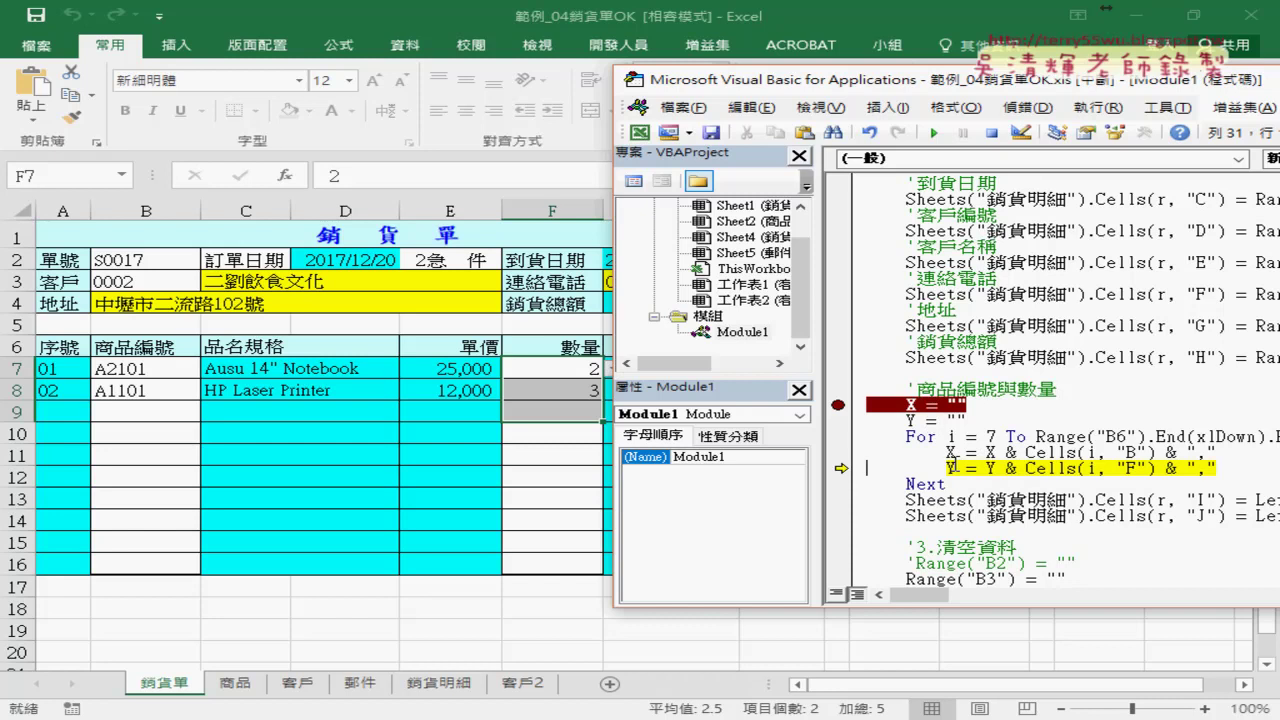
mouse_move(953, 465)
key("F8")
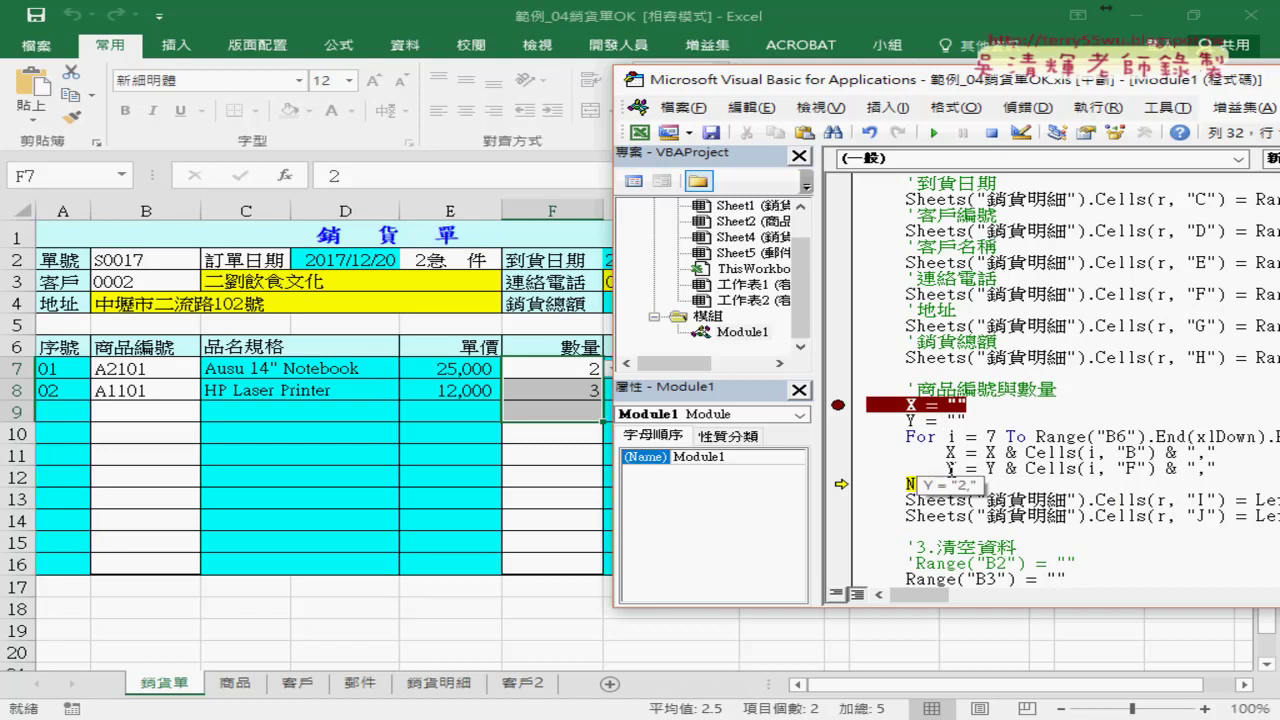
key("F8")
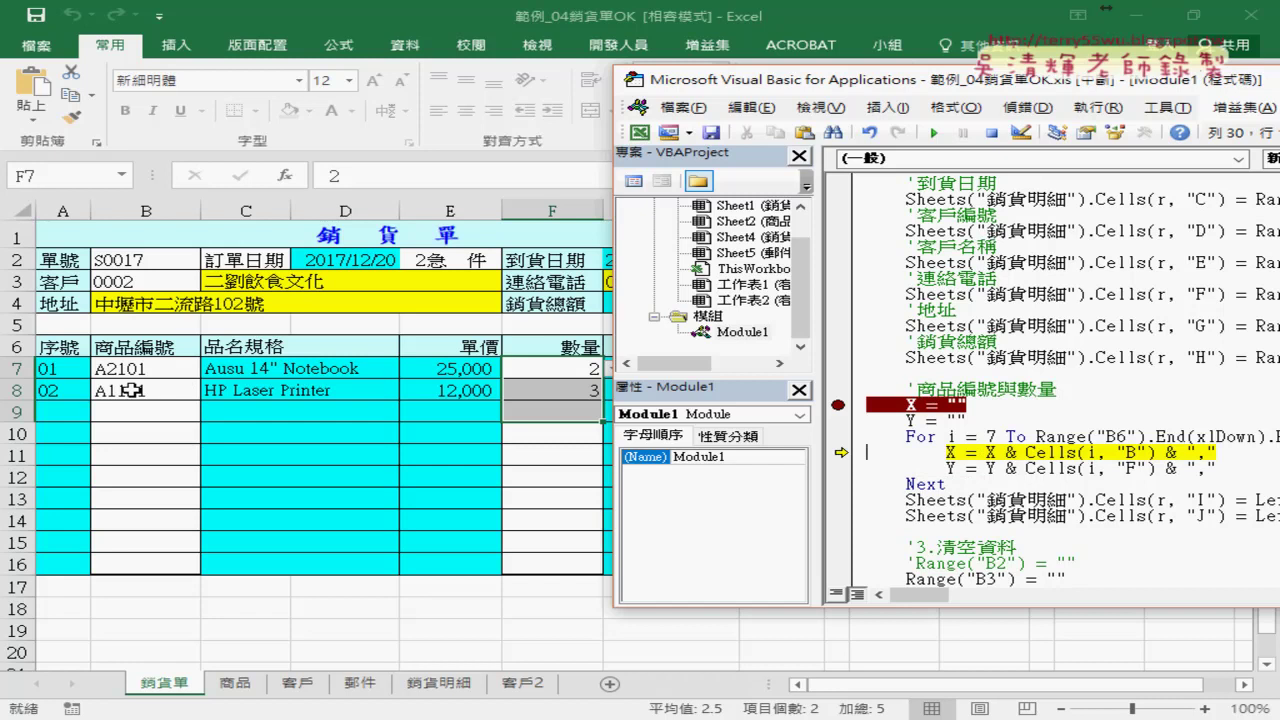
key("F8")
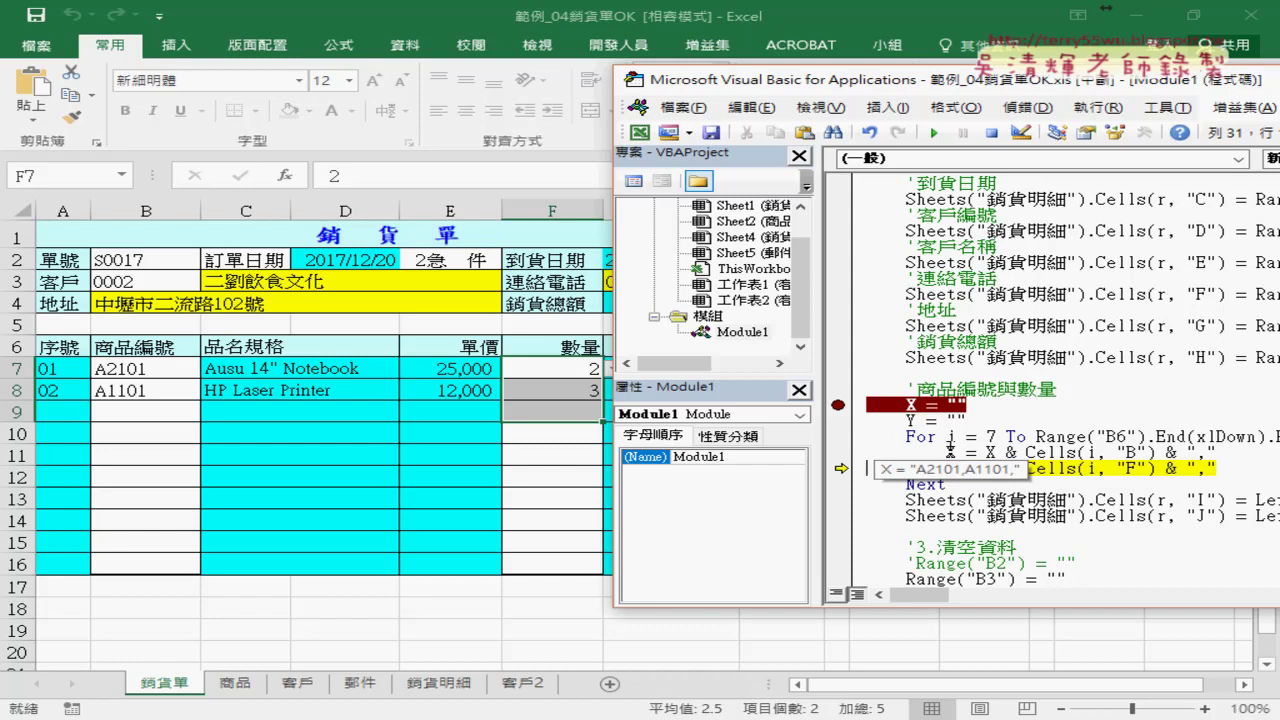
key("F8")
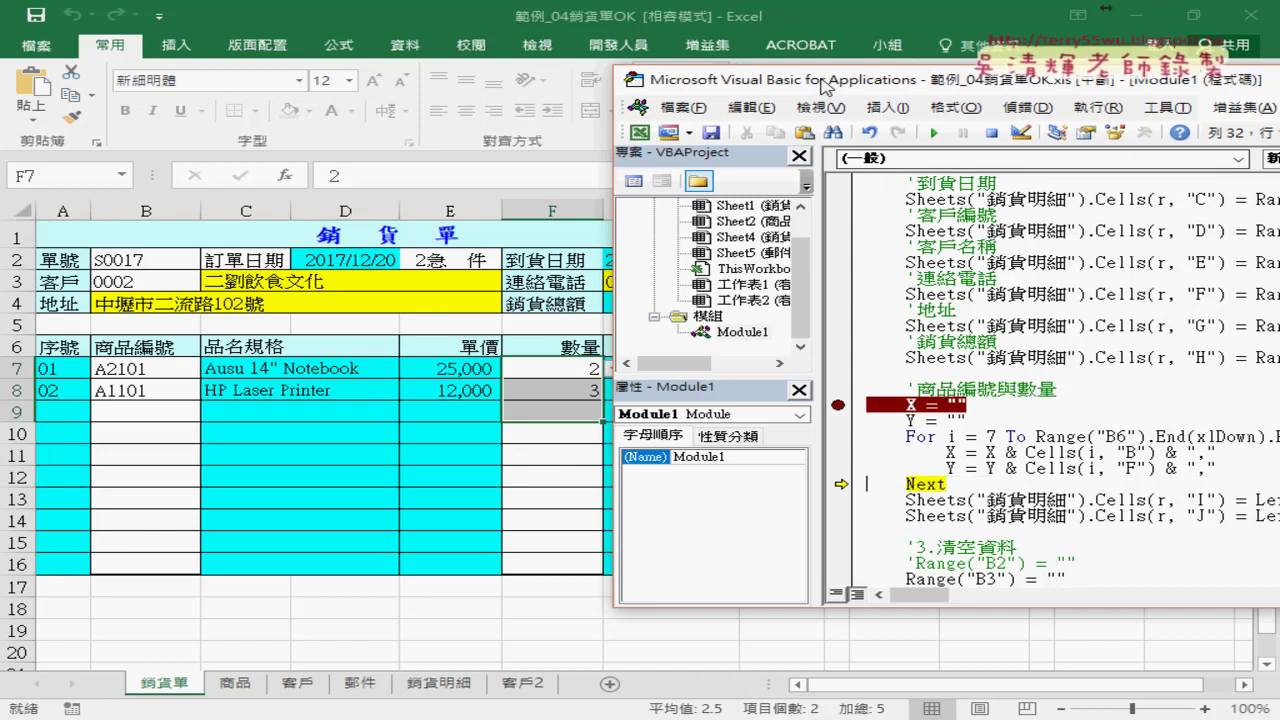
left_click_drag(822, 85, 385, 82)
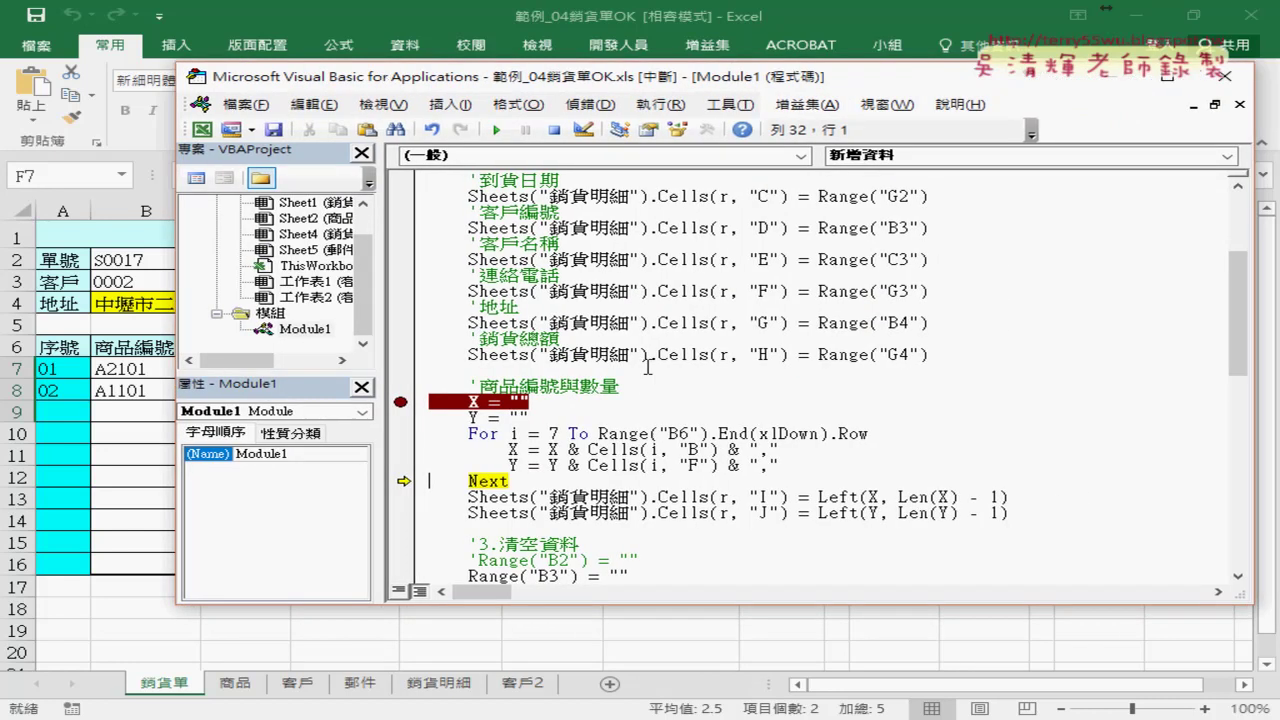
left_click(870, 497)
double_click(873, 497)
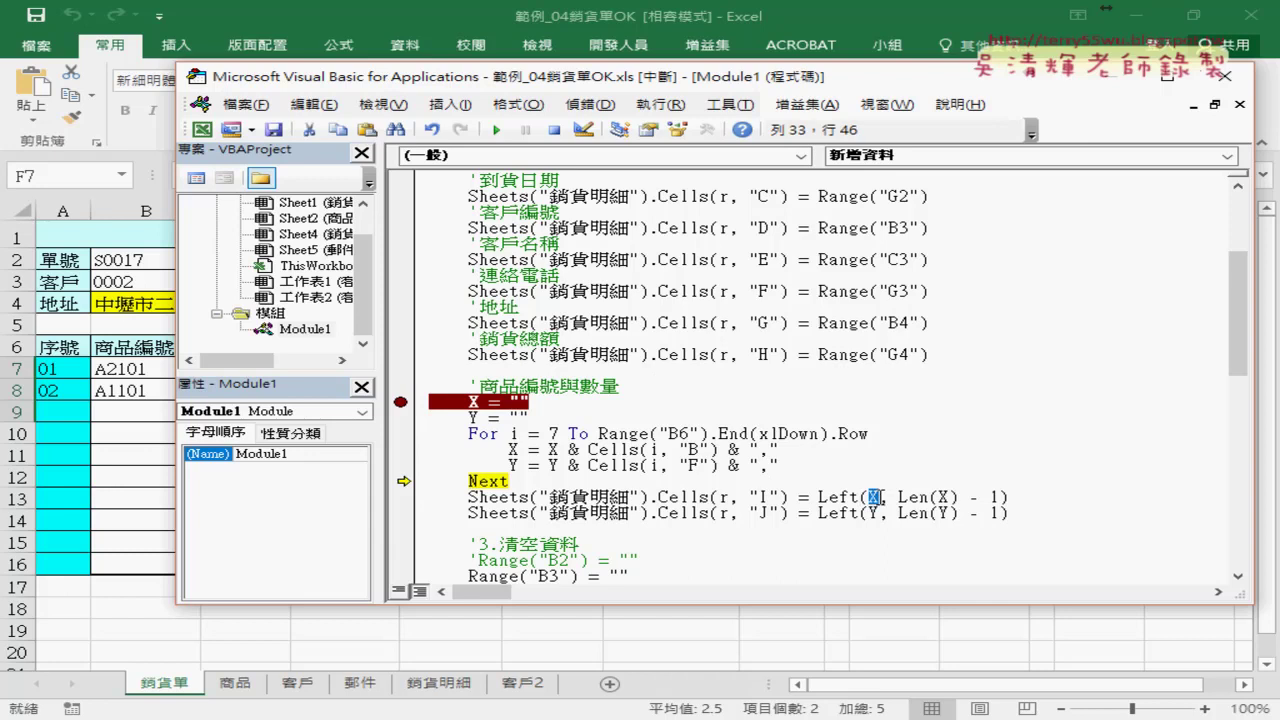
mouse_move(851, 496)
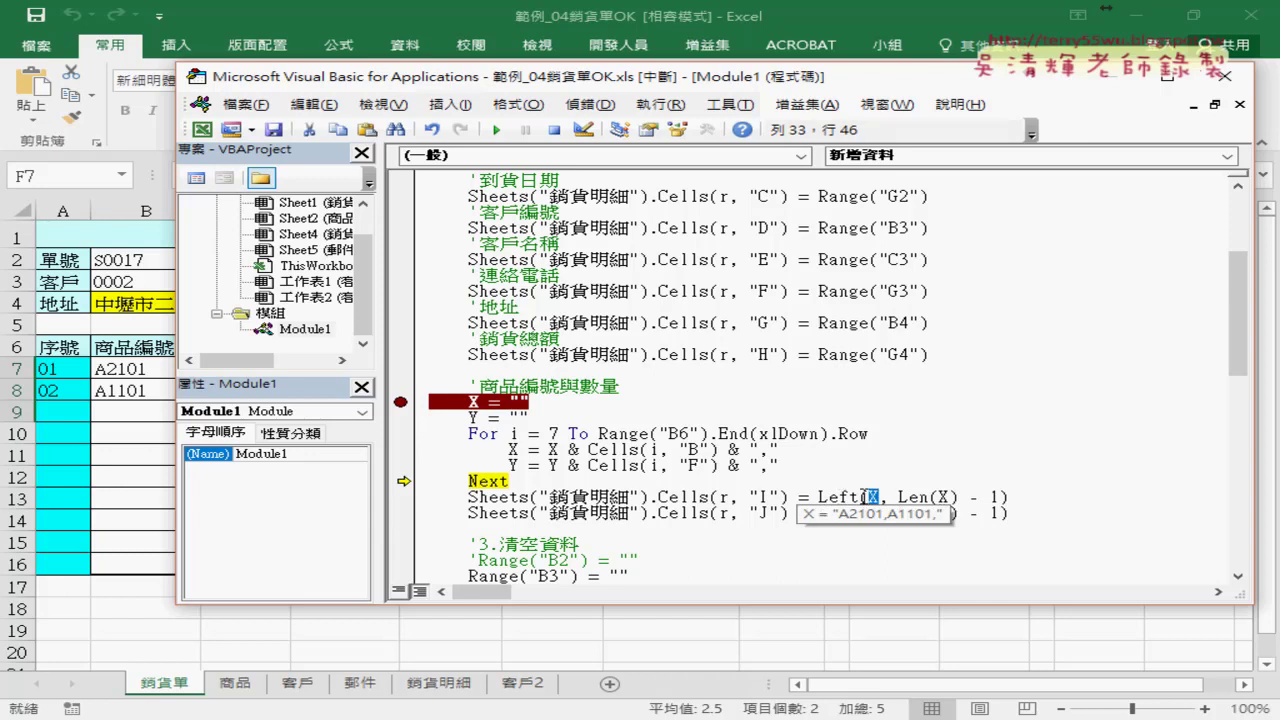
left_click(998, 497)
left_click_drag(998, 497, 898, 497)
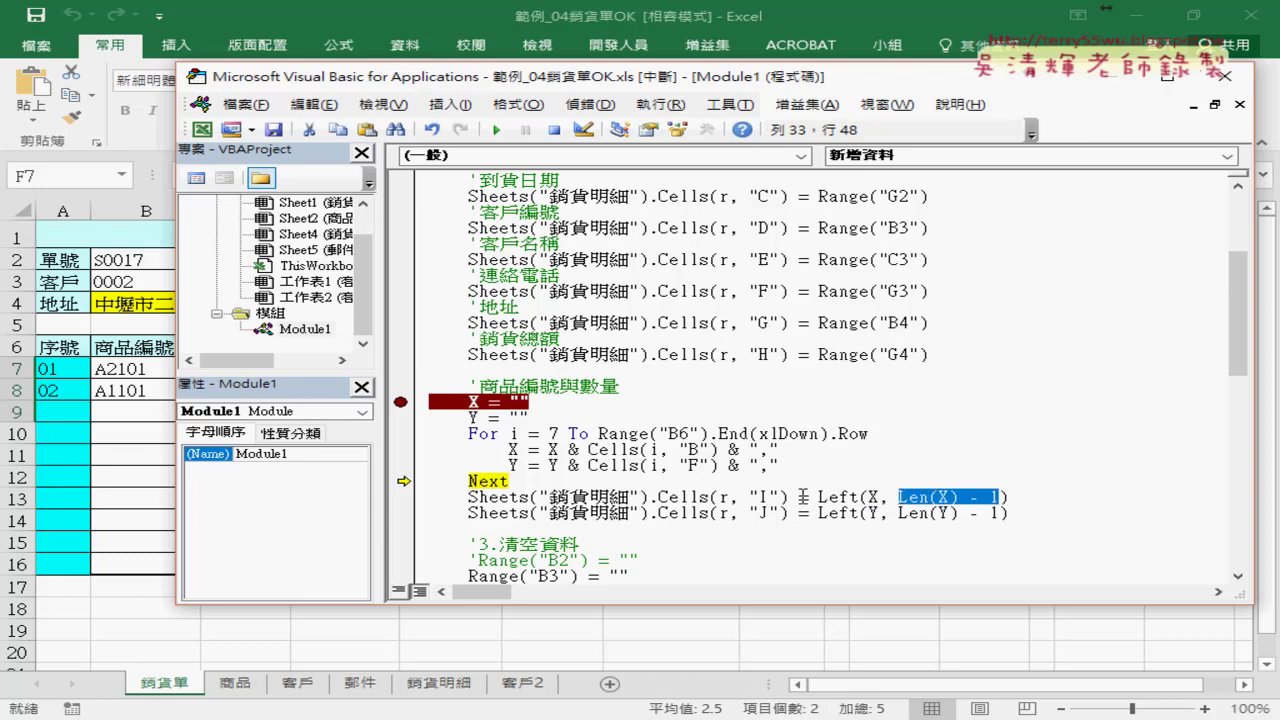
left_click_drag(818, 497, 1001, 497)
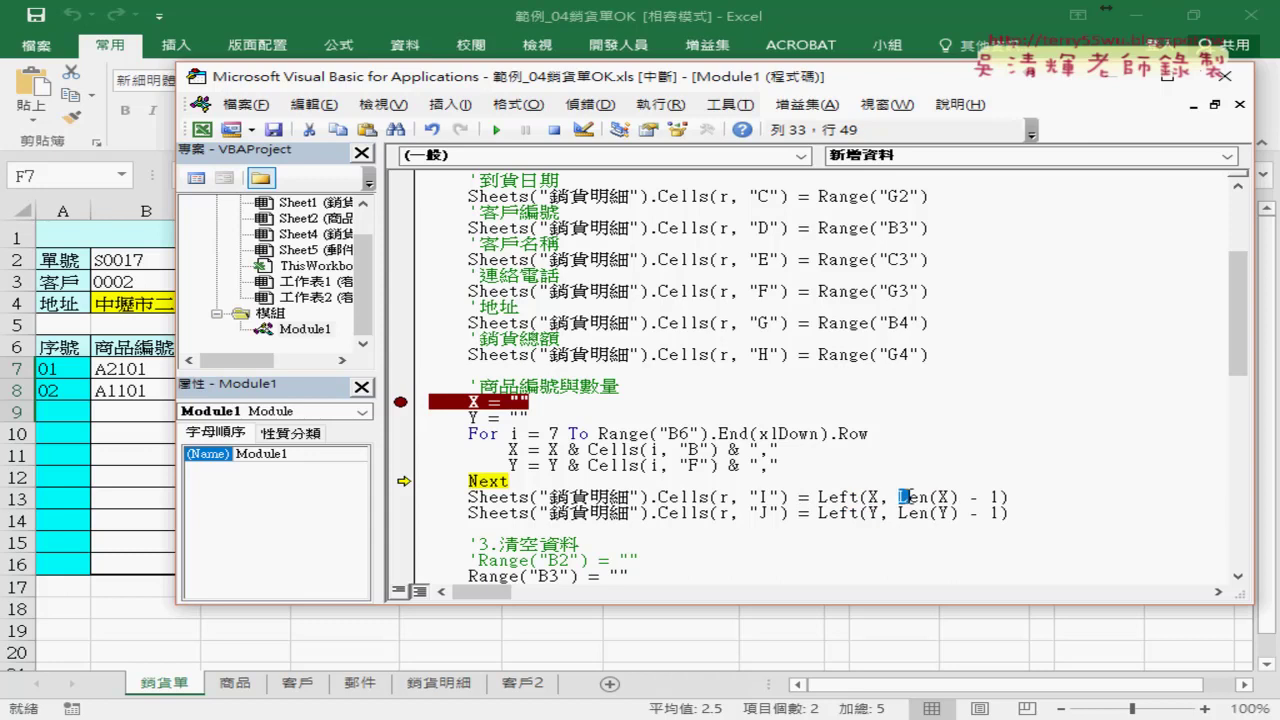
mouse_move(1001, 497)
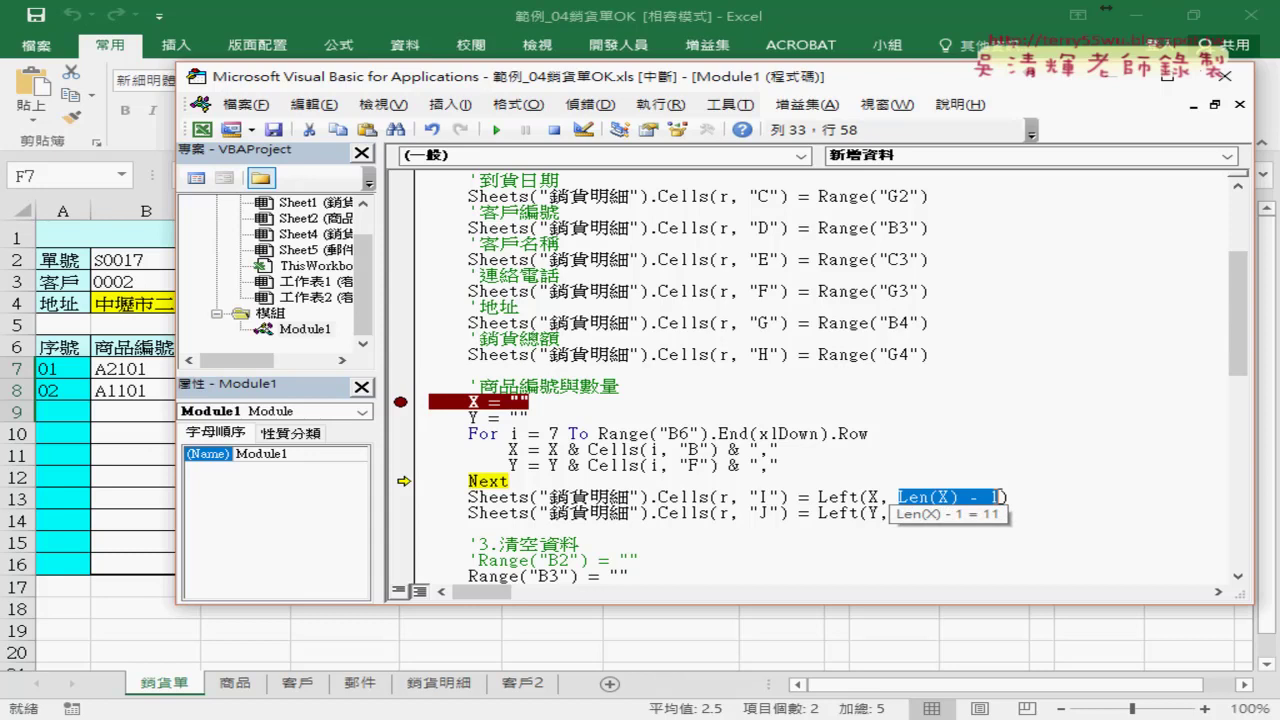
mouse_move(512, 451)
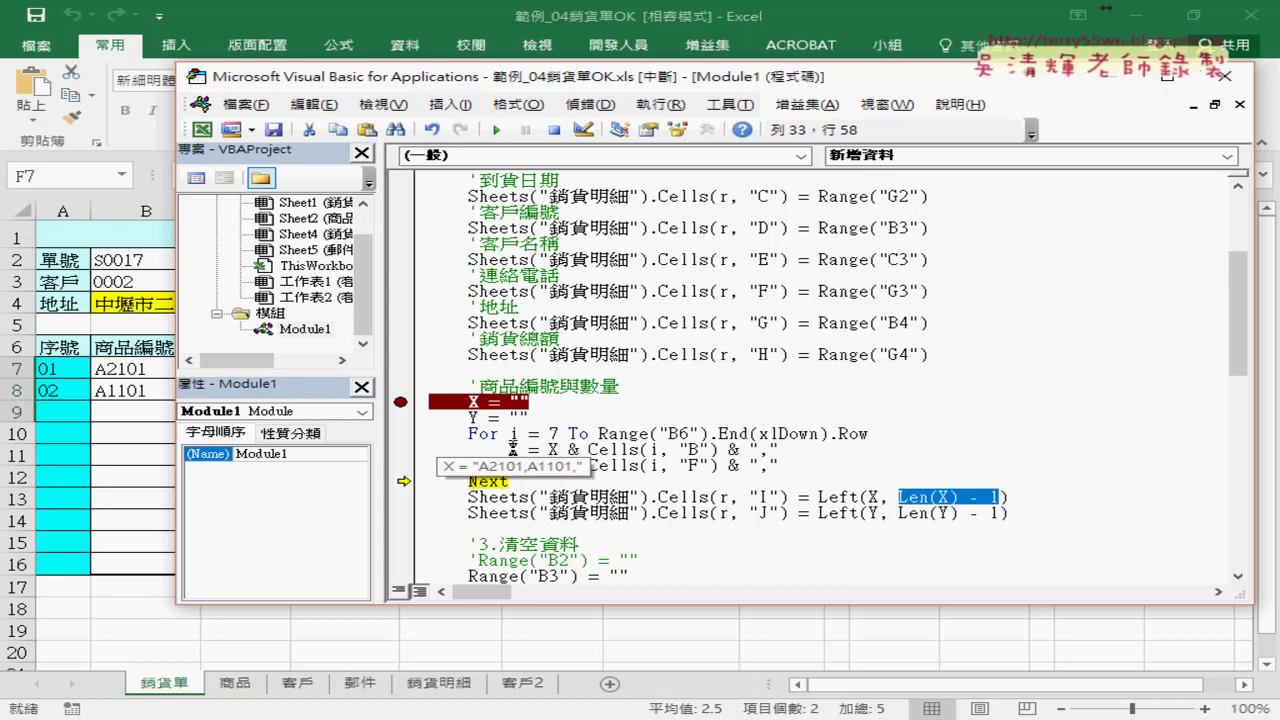
left_click_drag(816, 507, 948, 510)
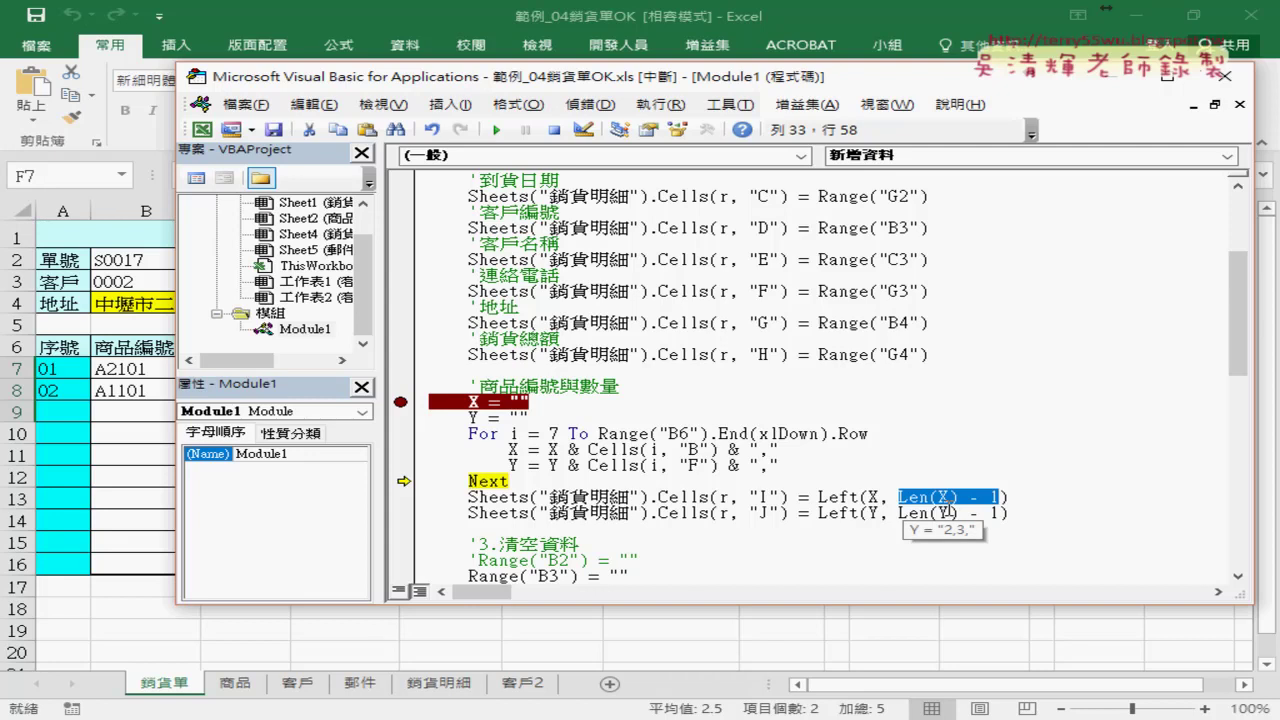
mouse_move(950, 498)
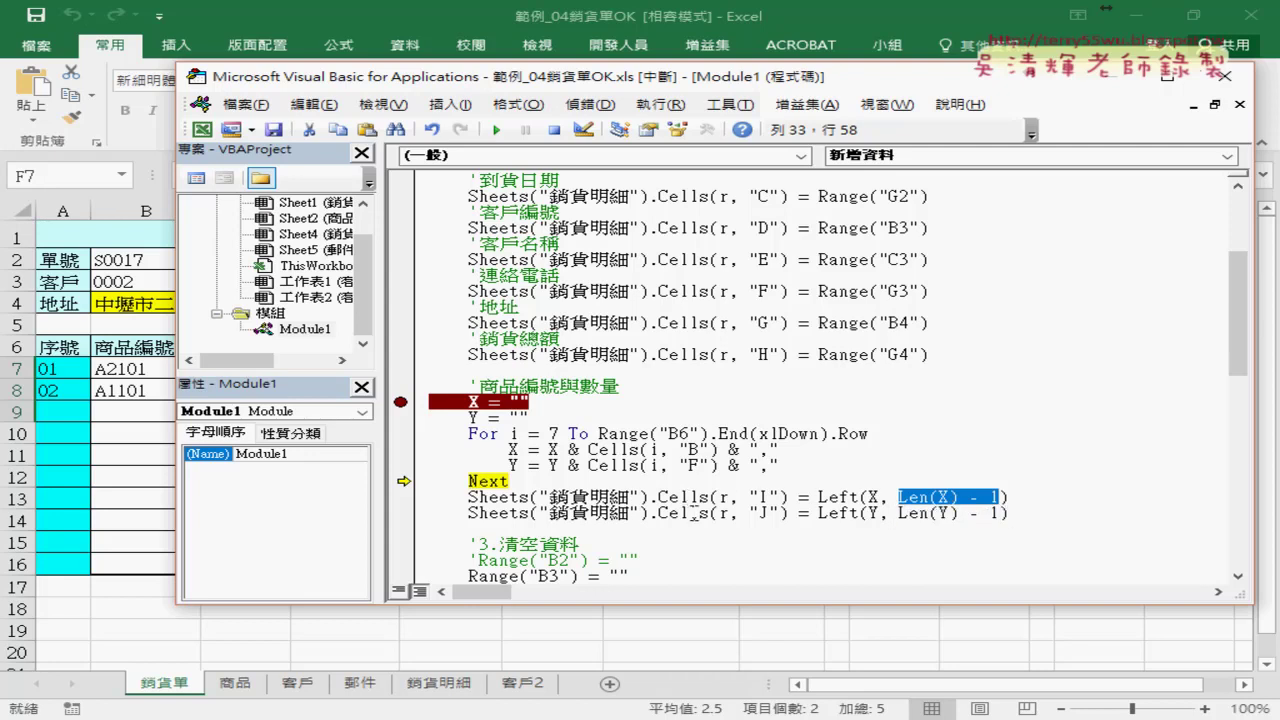
Step past the I/J write lines, remove the breakpoint, and continue until the form shows S0018.
key("F8")
key("F8")
key("F8")
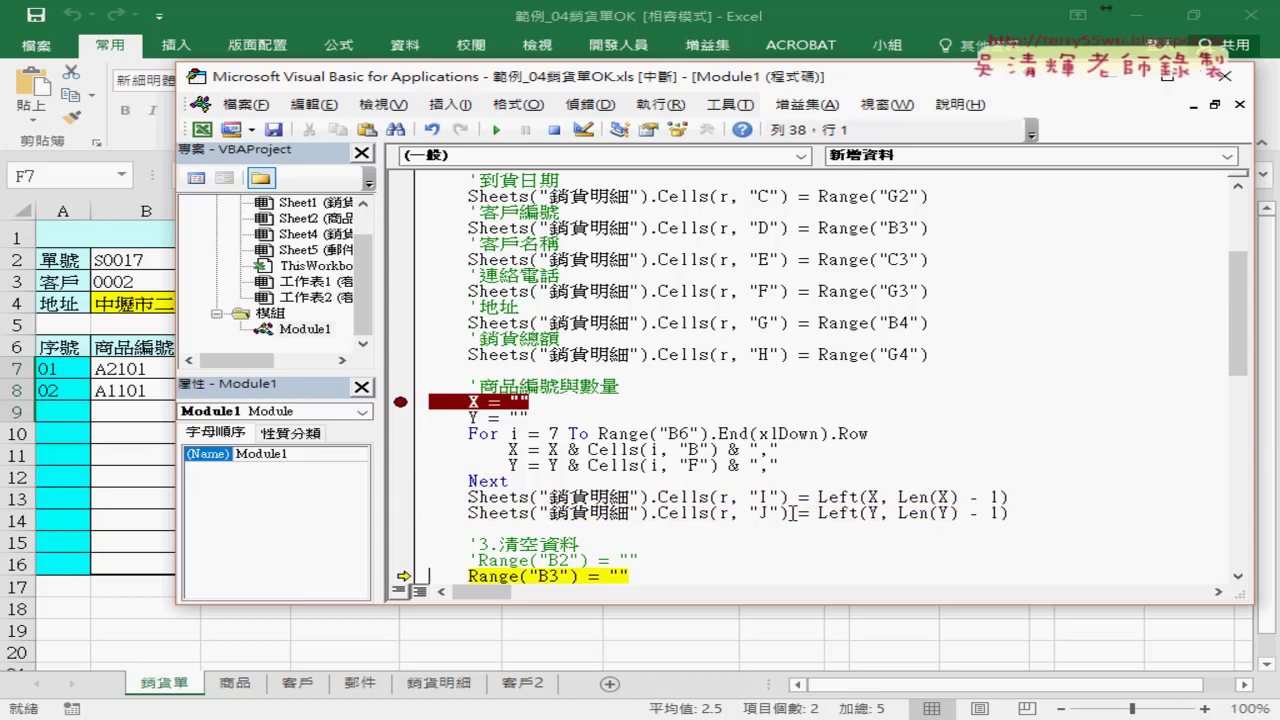
key("F8")
key("F8")
key("F8")
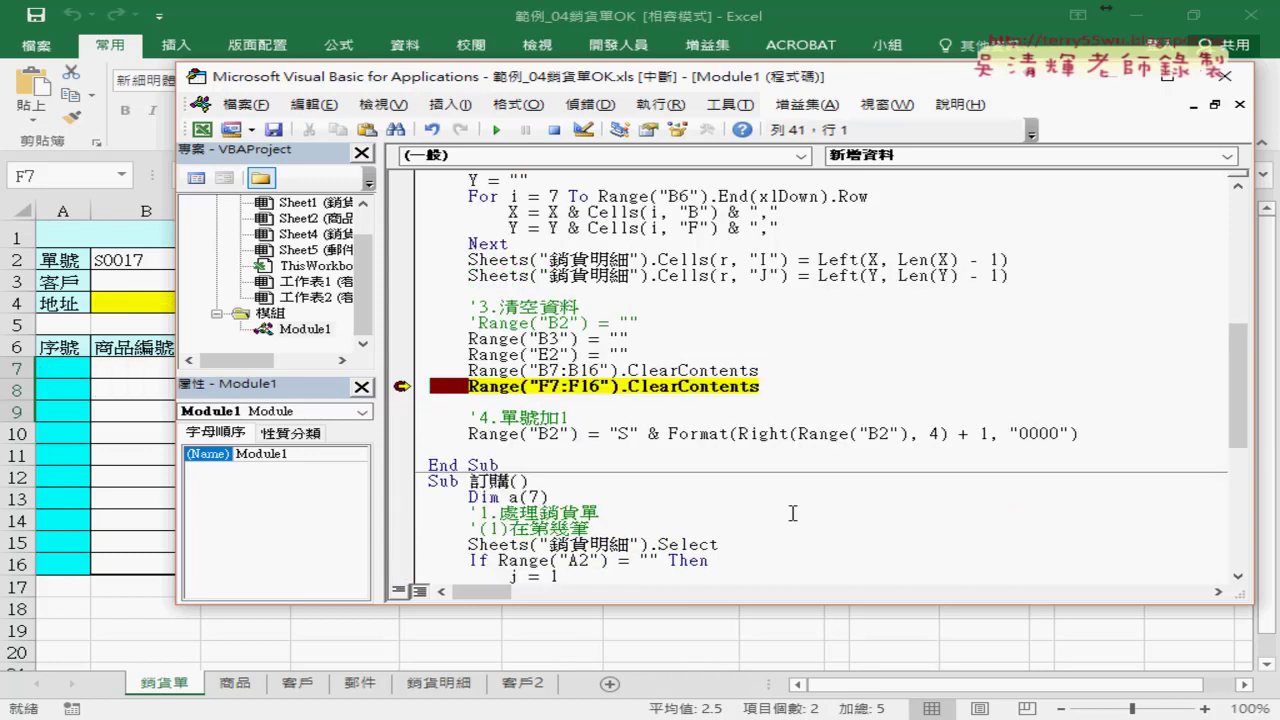
left_click(404, 384)
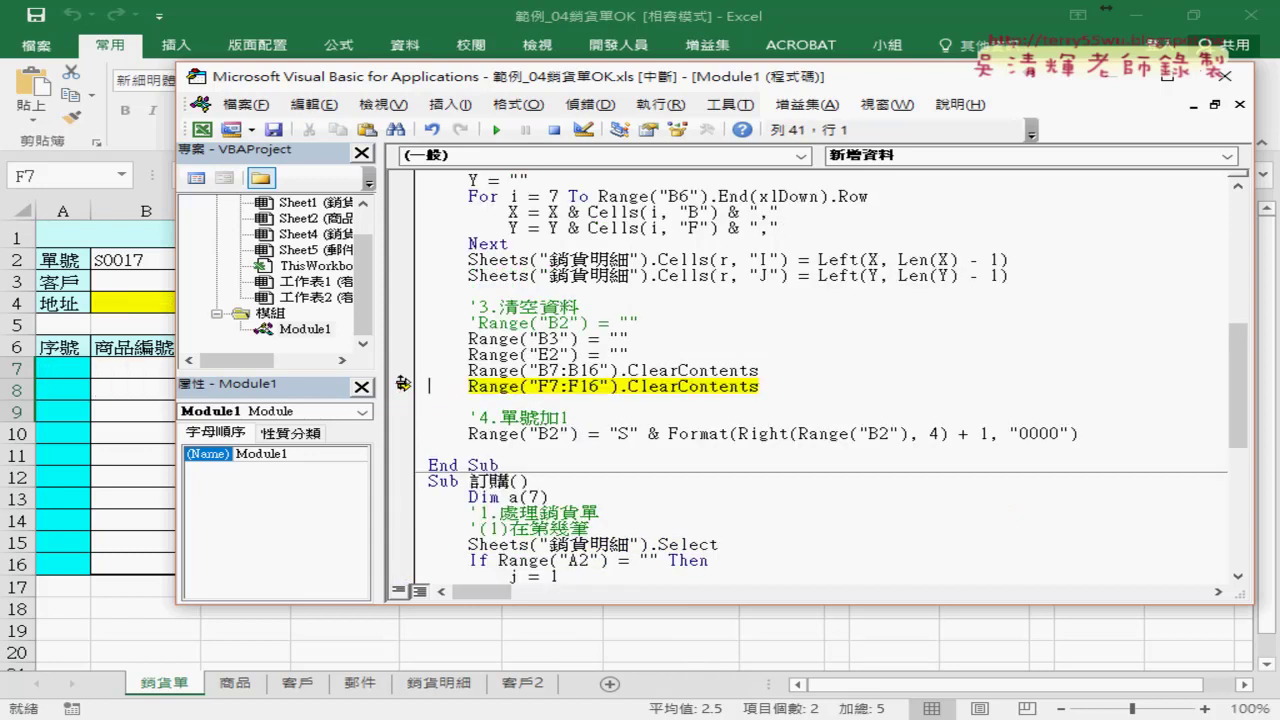
left_click(496, 129)
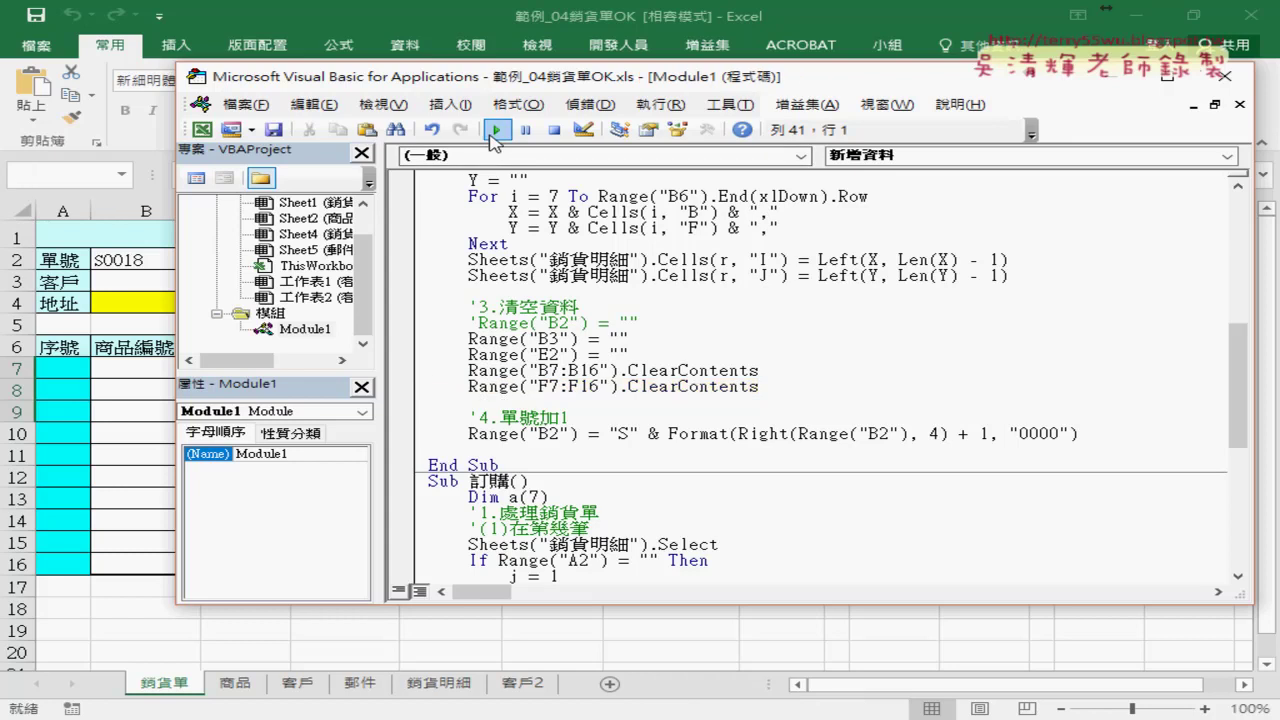
left_click(145, 262)
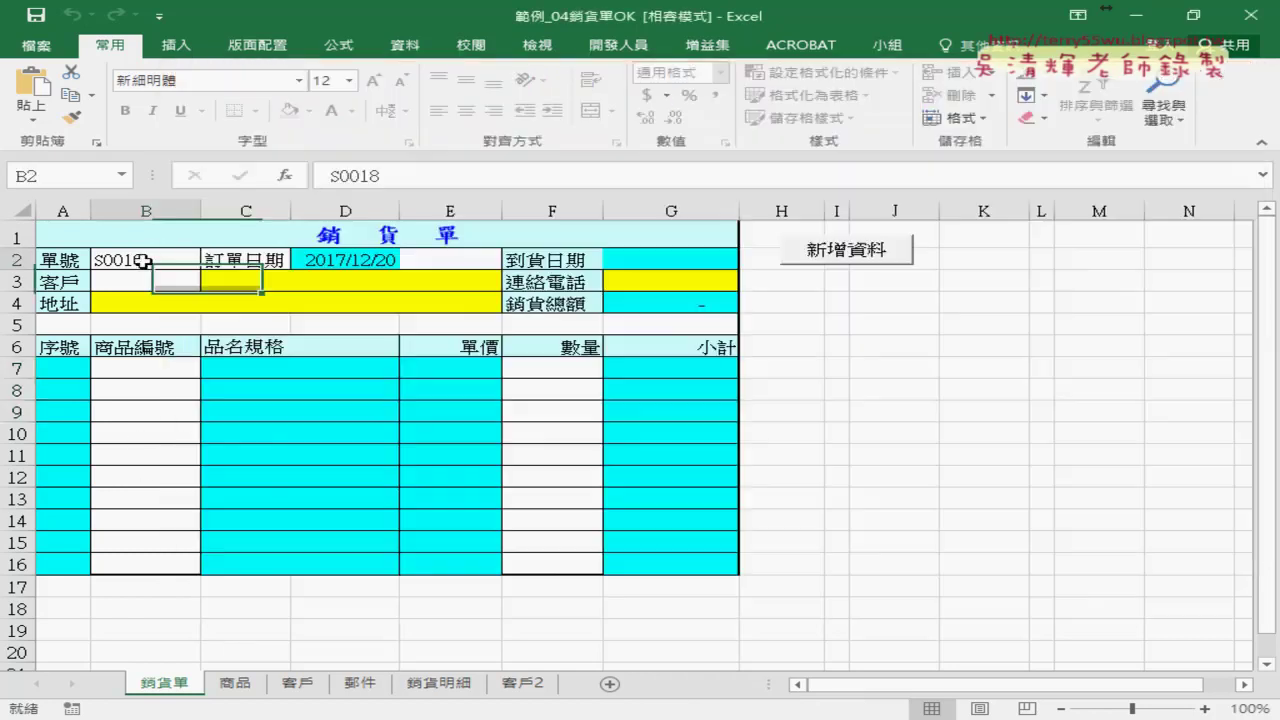
On the 銷貨明細 sheet, check that S0017's row holds codes A2101,A1101 in I16 and quantities 2,3 in column J.
left_click(440, 683)
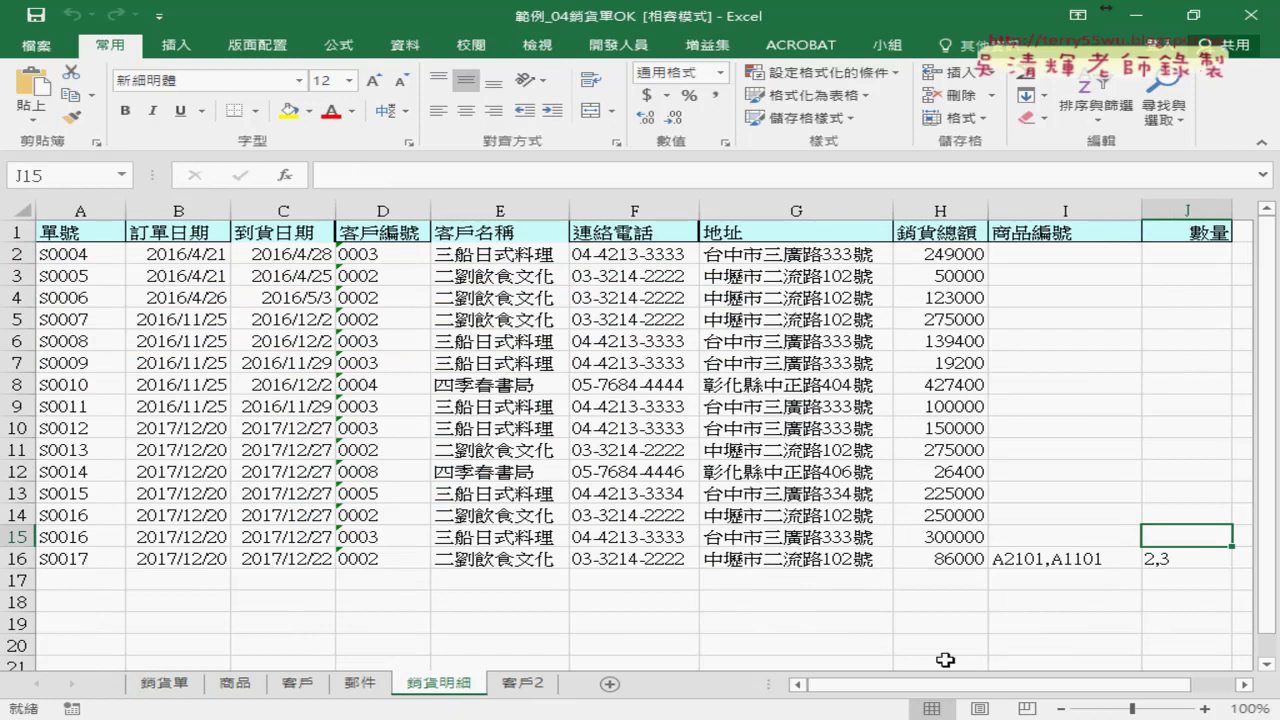
left_click(1028, 562)
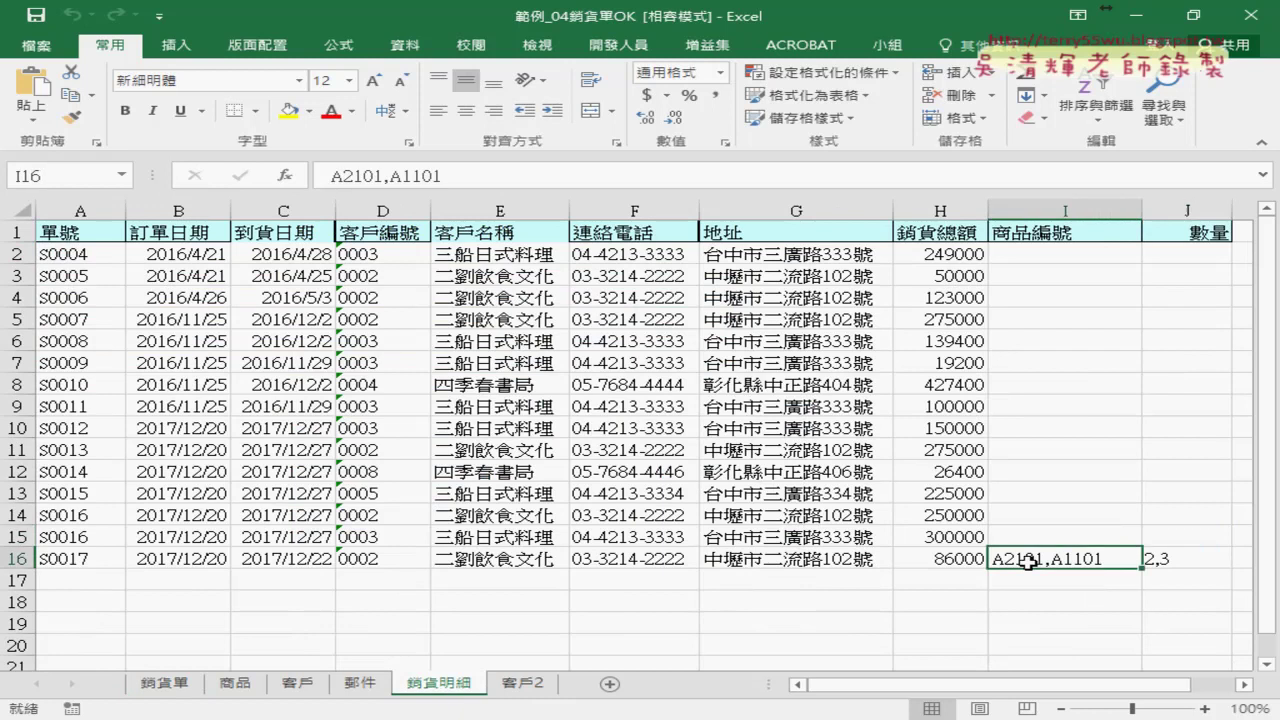
left_click(1061, 210)
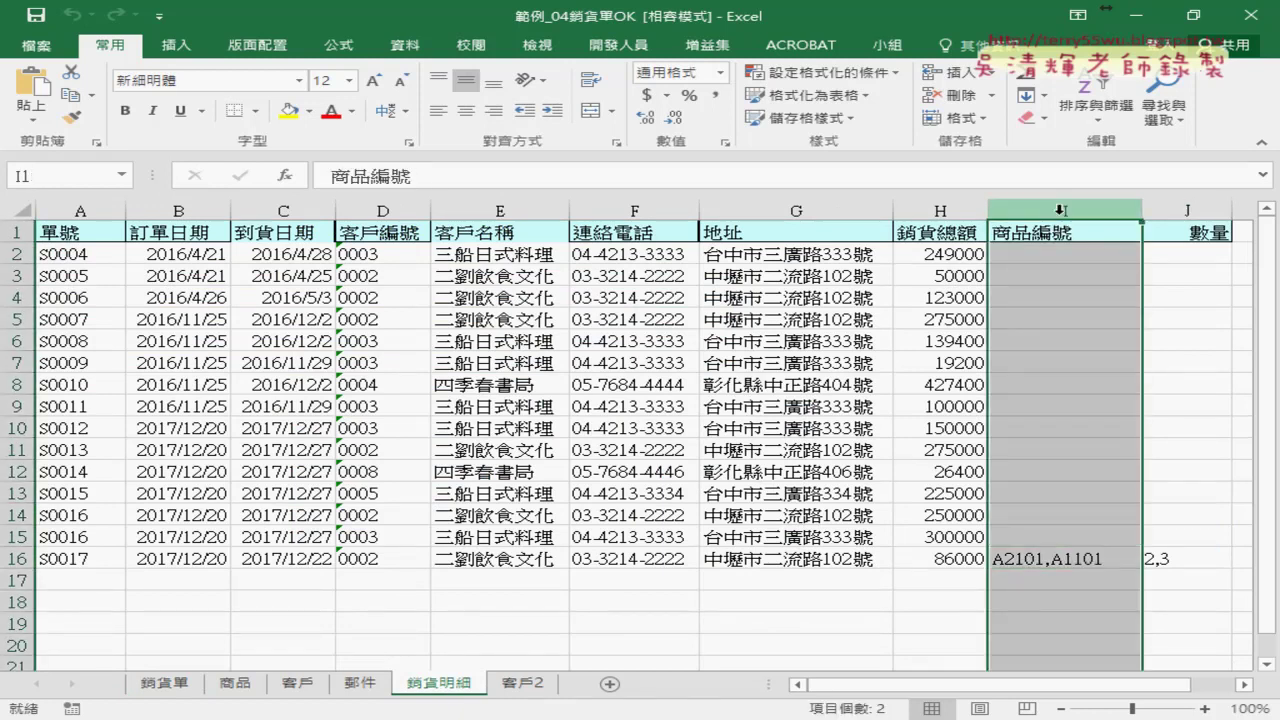
left_click(1189, 209)
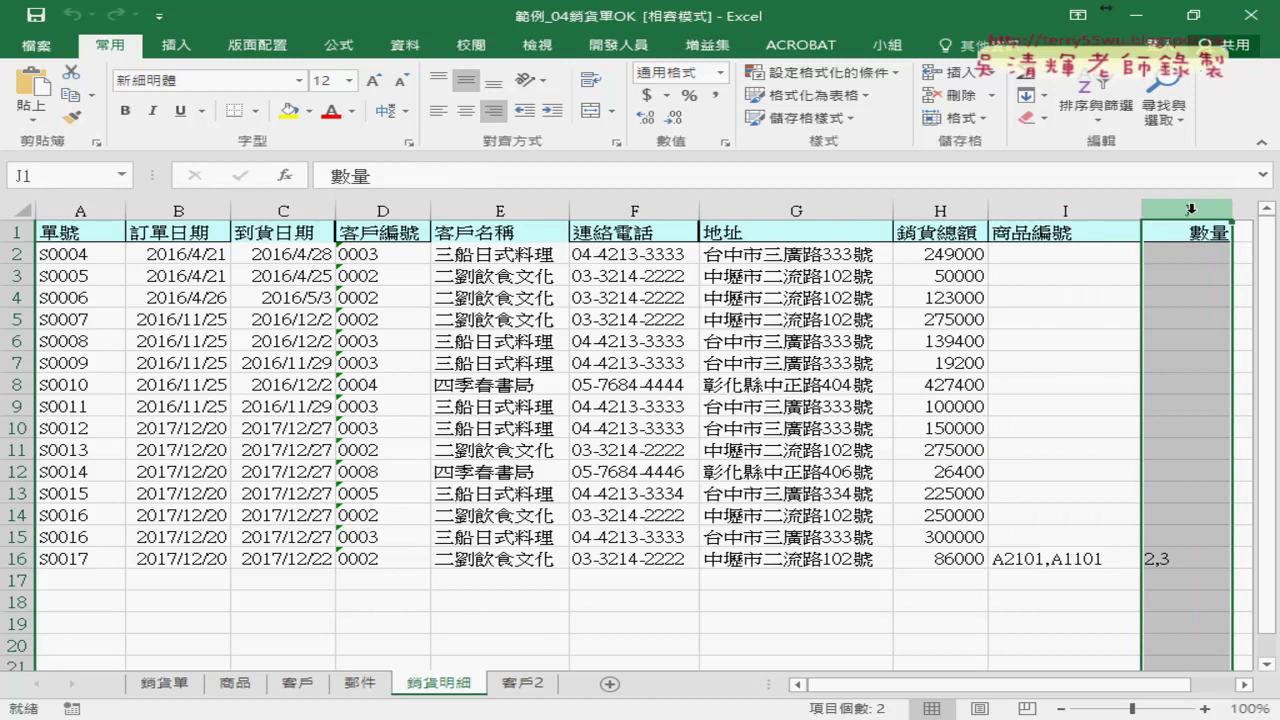